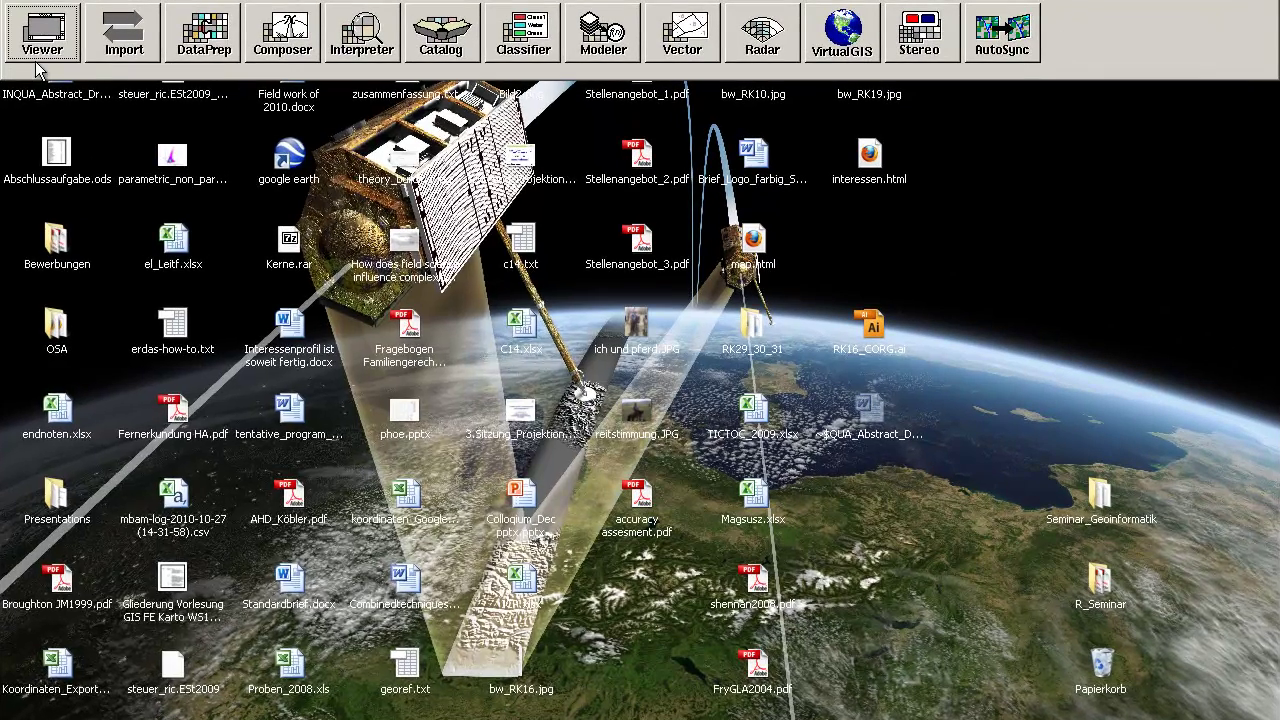
Open supervised_8_max_lik.img in Viewer #1 and fit the image to the window.
{"action": "left_click", "coordinate": [38, 58]}
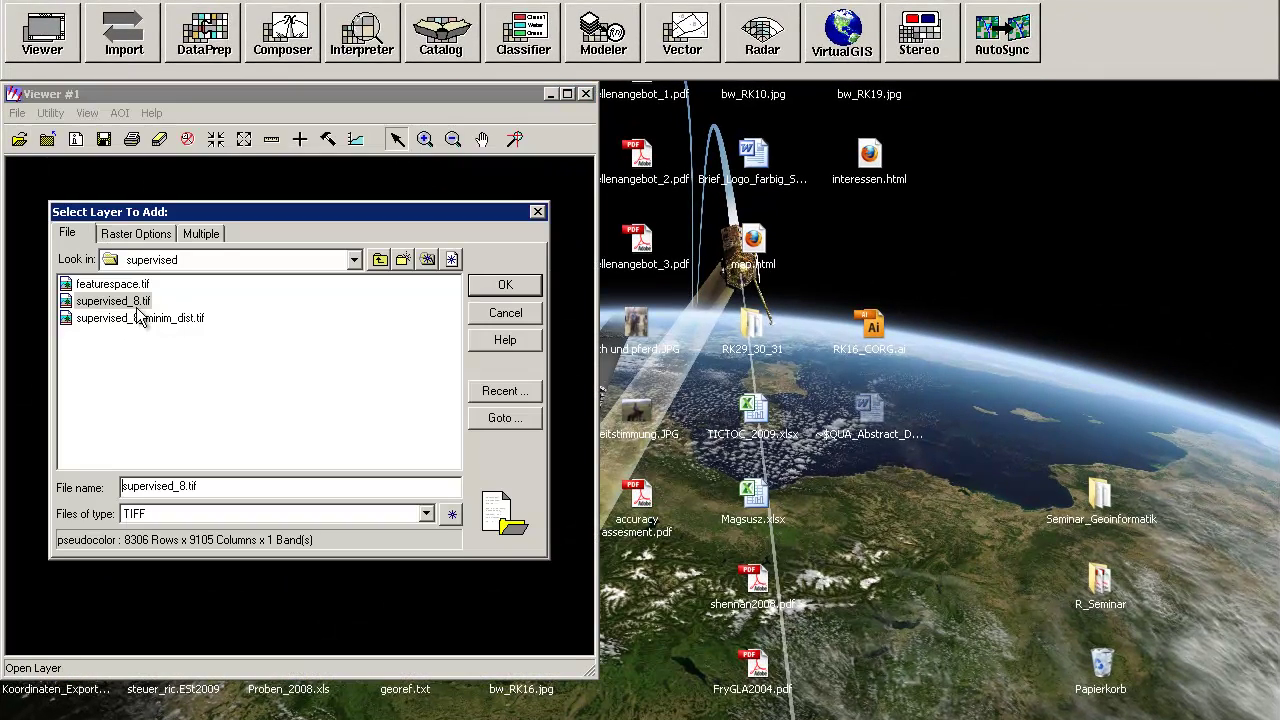
{"action": "left_click", "coordinate": [221, 513]}
{"action": "key", "text": "i"}
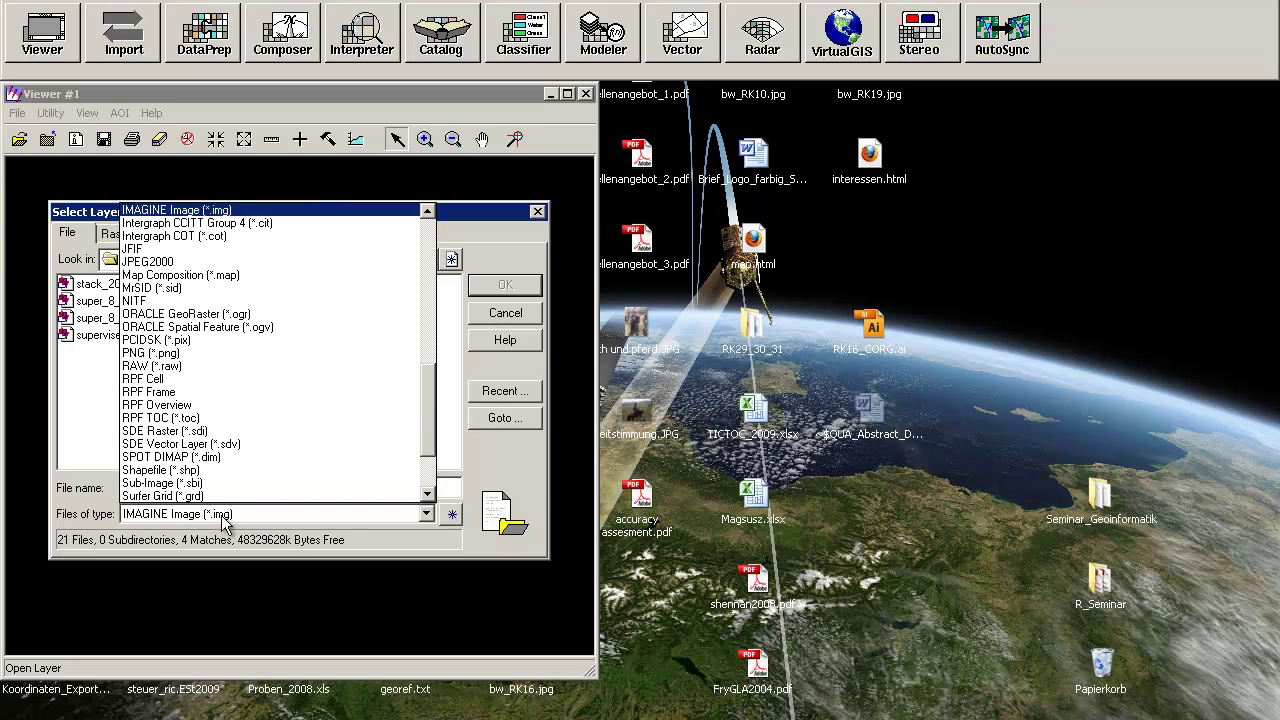
{"action": "left_click", "coordinate": [291, 206]}
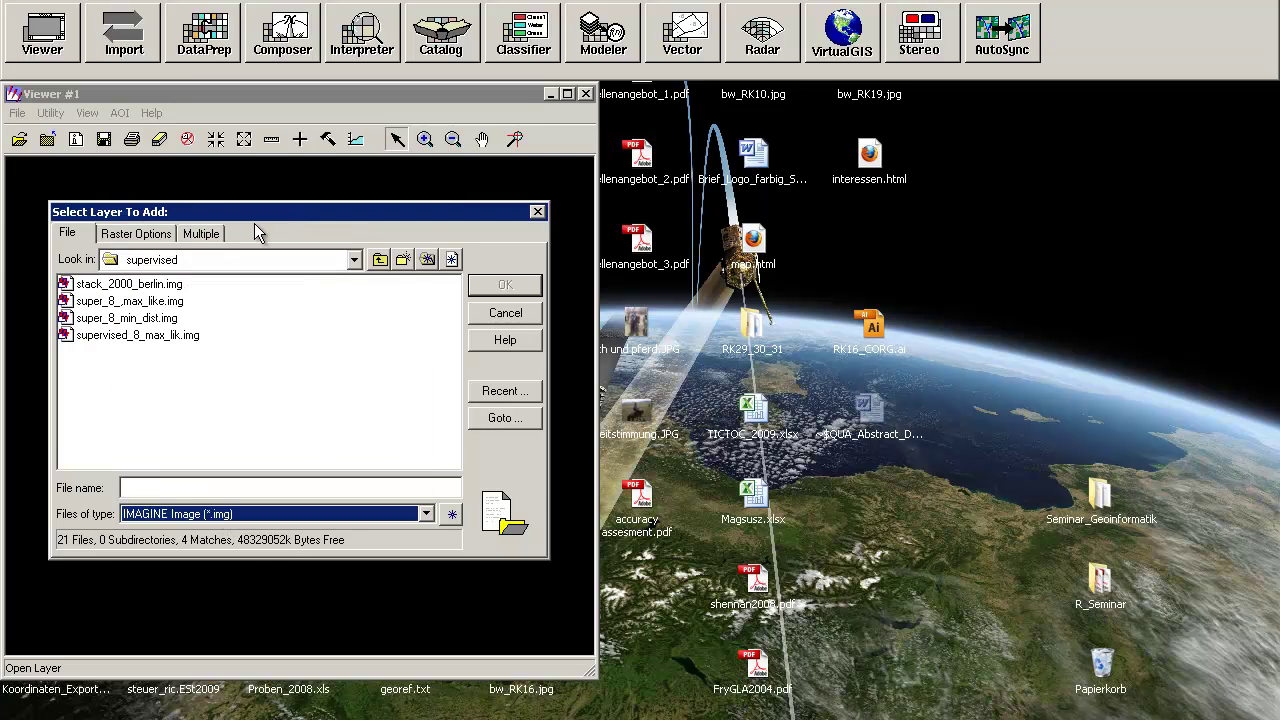
{"action": "left_click", "coordinate": [135, 301]}
{"action": "left_click", "coordinate": [180, 335]}
{"action": "left_click", "coordinate": [505, 285]}
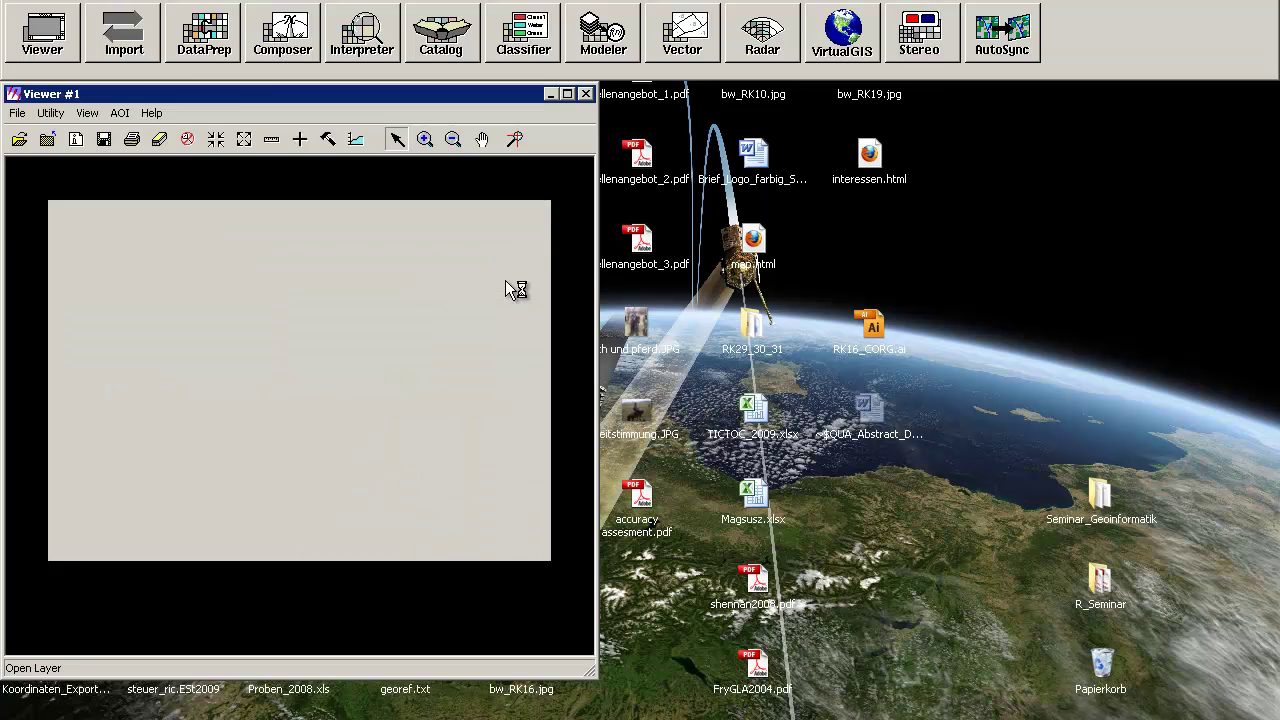
{"action": "right_click", "coordinate": [405, 345]}
{"action": "left_click", "coordinate": [466, 470]}
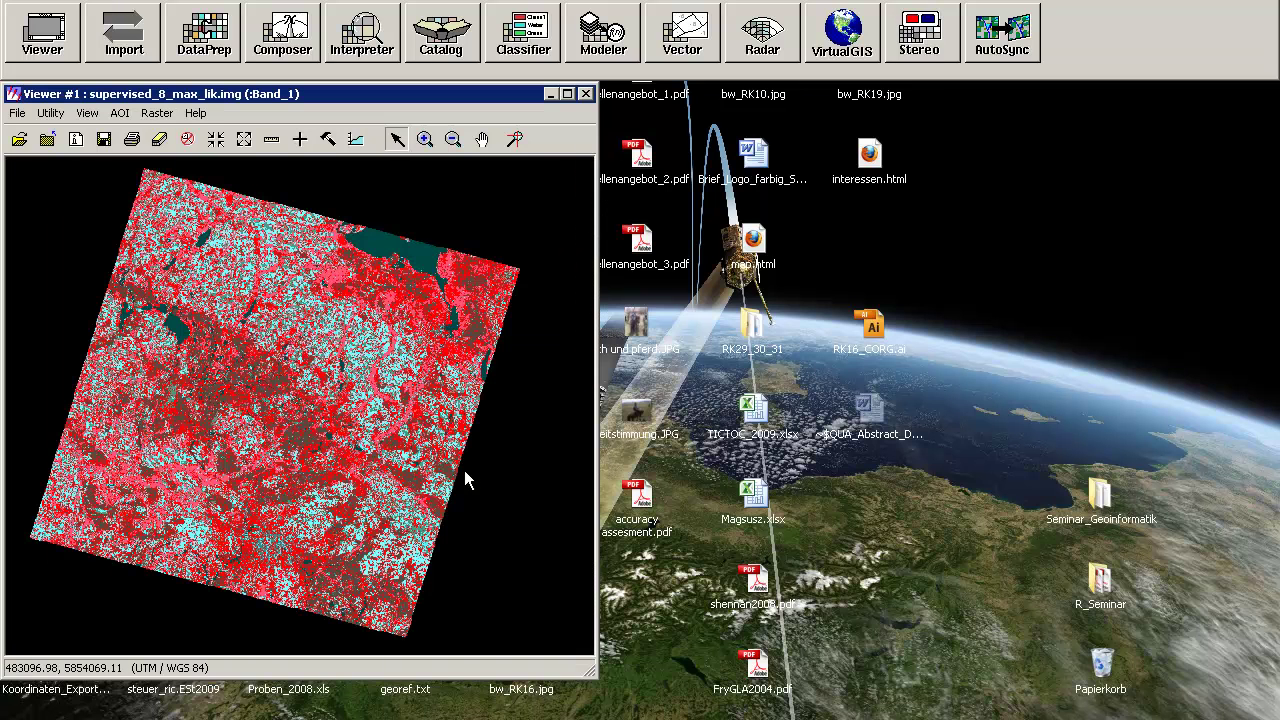
Open super_8_min_dist.img in a second viewer beside the first and fit it to the window.
{"action": "left_click", "coordinate": [26, 46]}
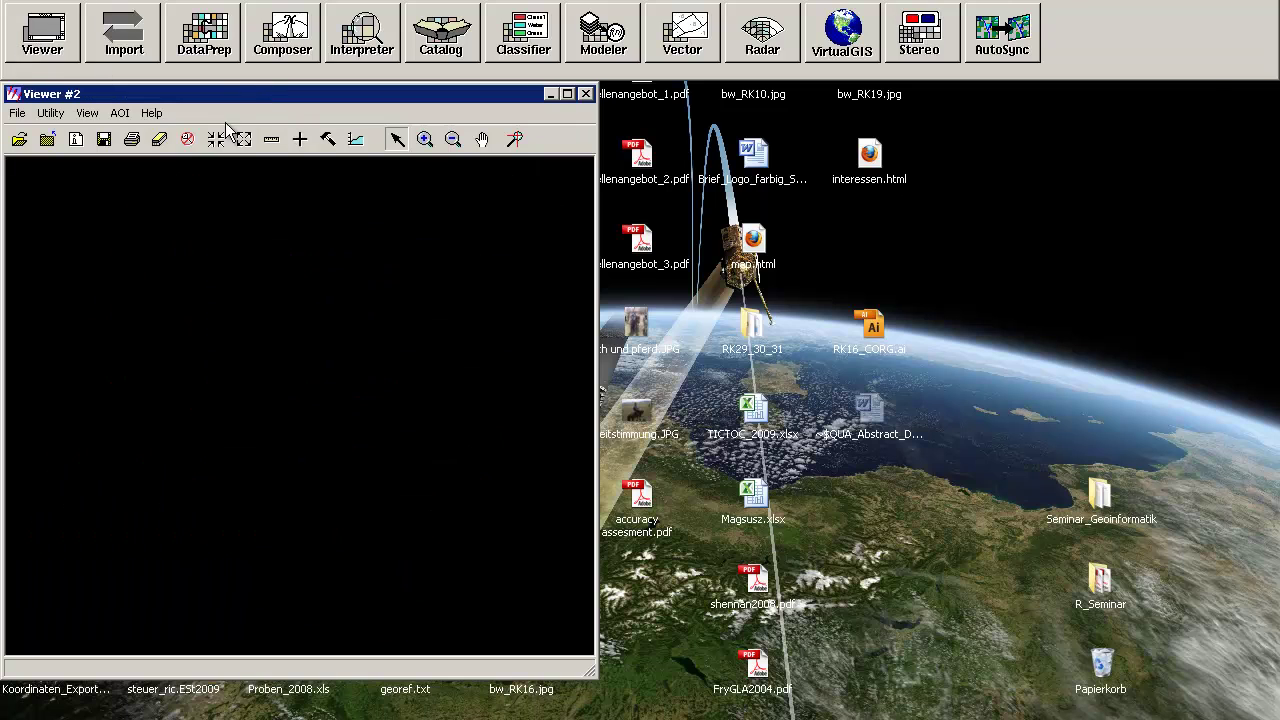
{"action": "left_click_drag", "start_coordinate": [248, 104], "coordinate": [869, 111]}
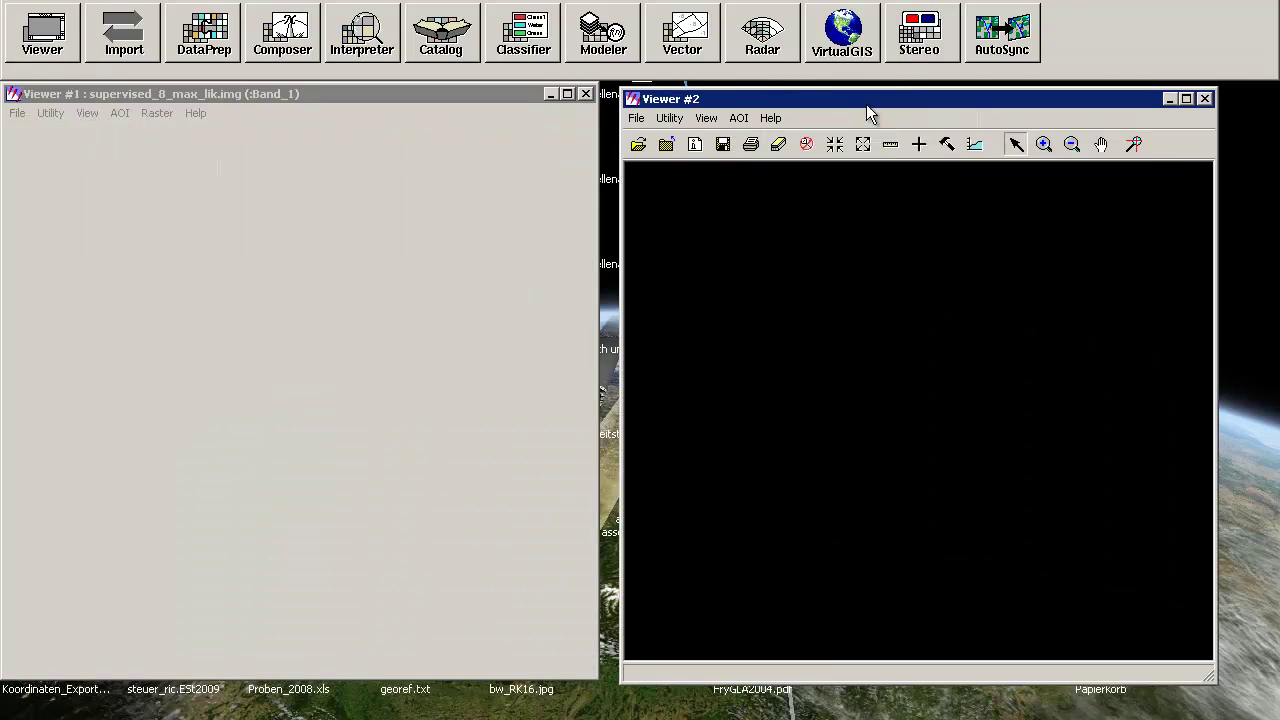
{"action": "left_click", "coordinate": [638, 144]}
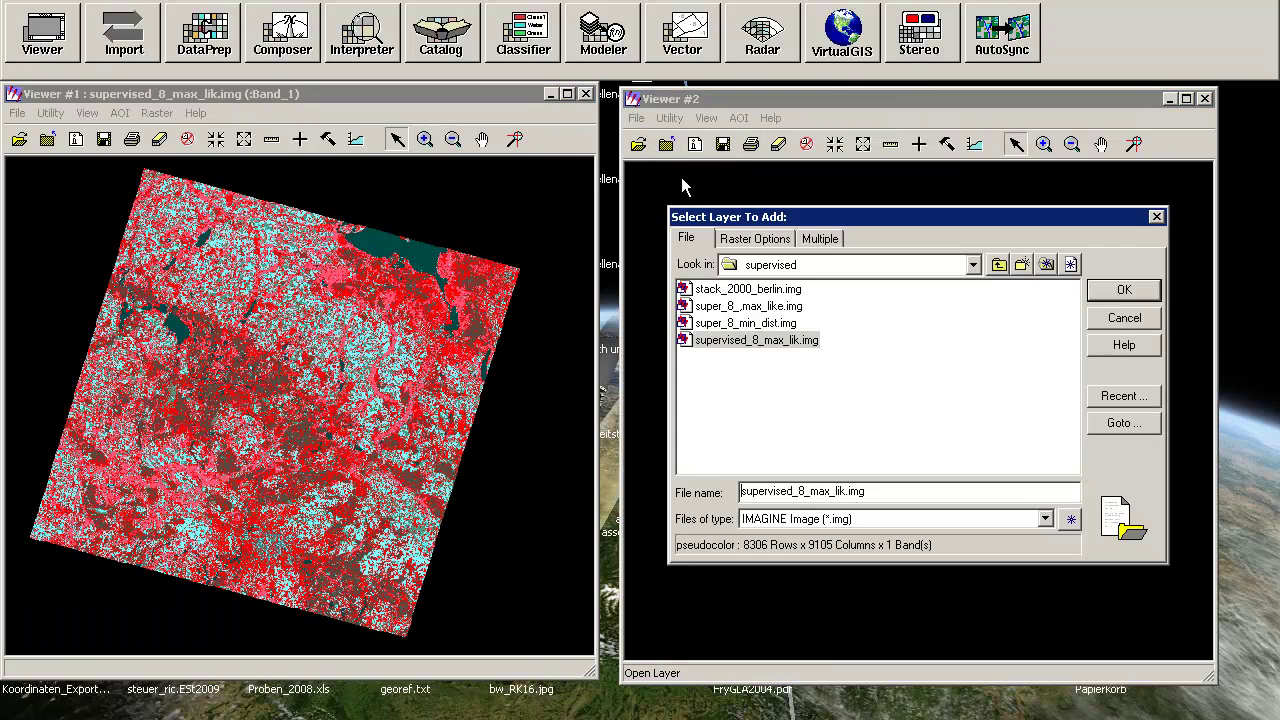
{"action": "left_click", "coordinate": [776, 324]}
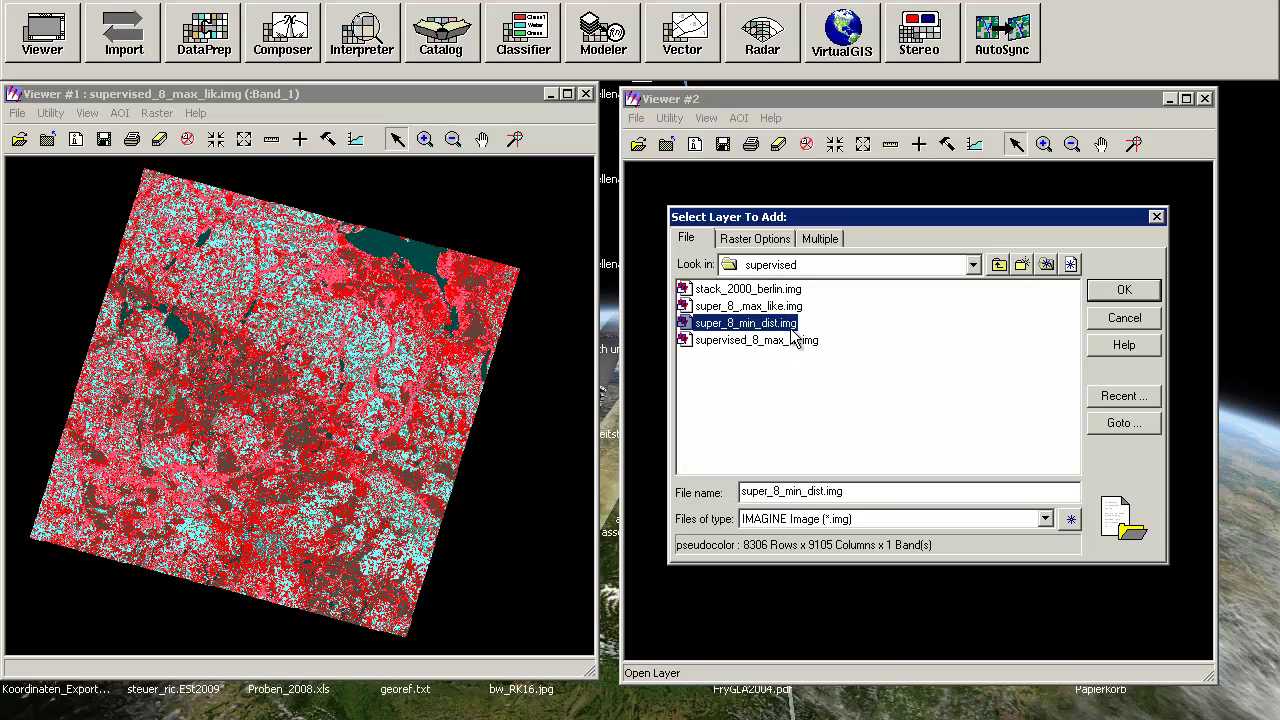
{"action": "left_click", "coordinate": [1122, 294]}
{"action": "right_click", "coordinate": [986, 312]}
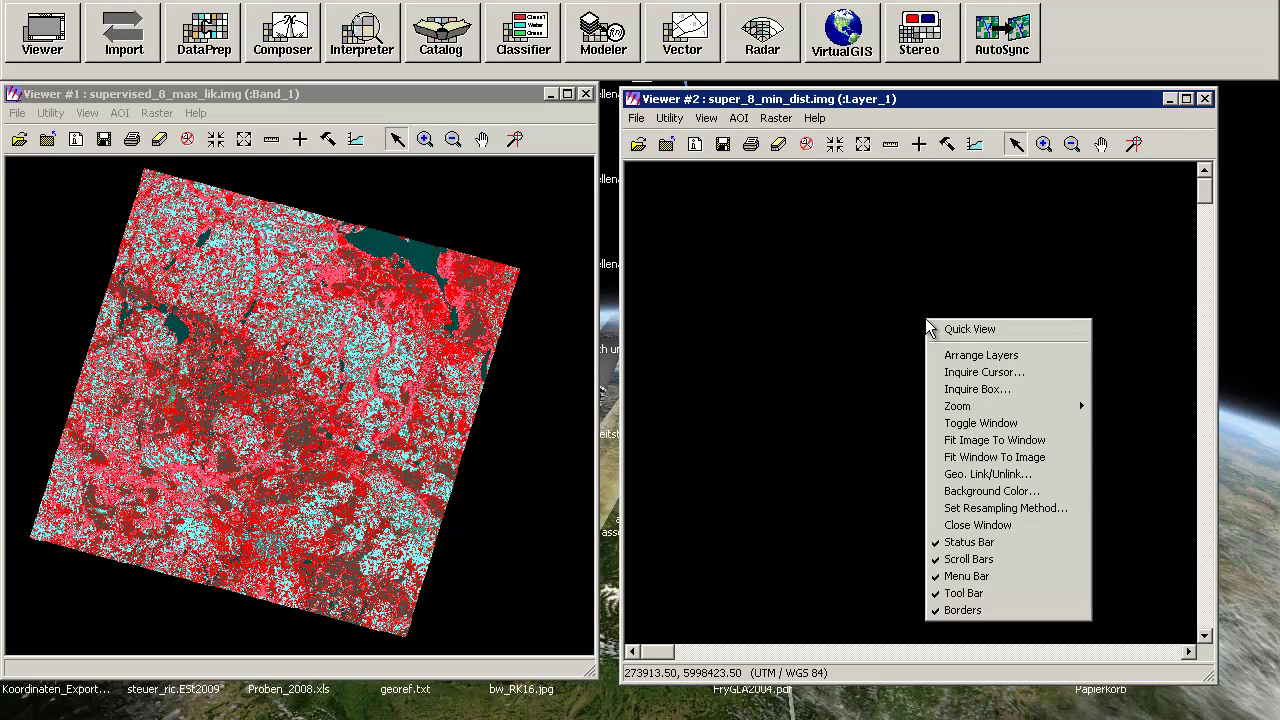
{"action": "left_click", "coordinate": [986, 445]}
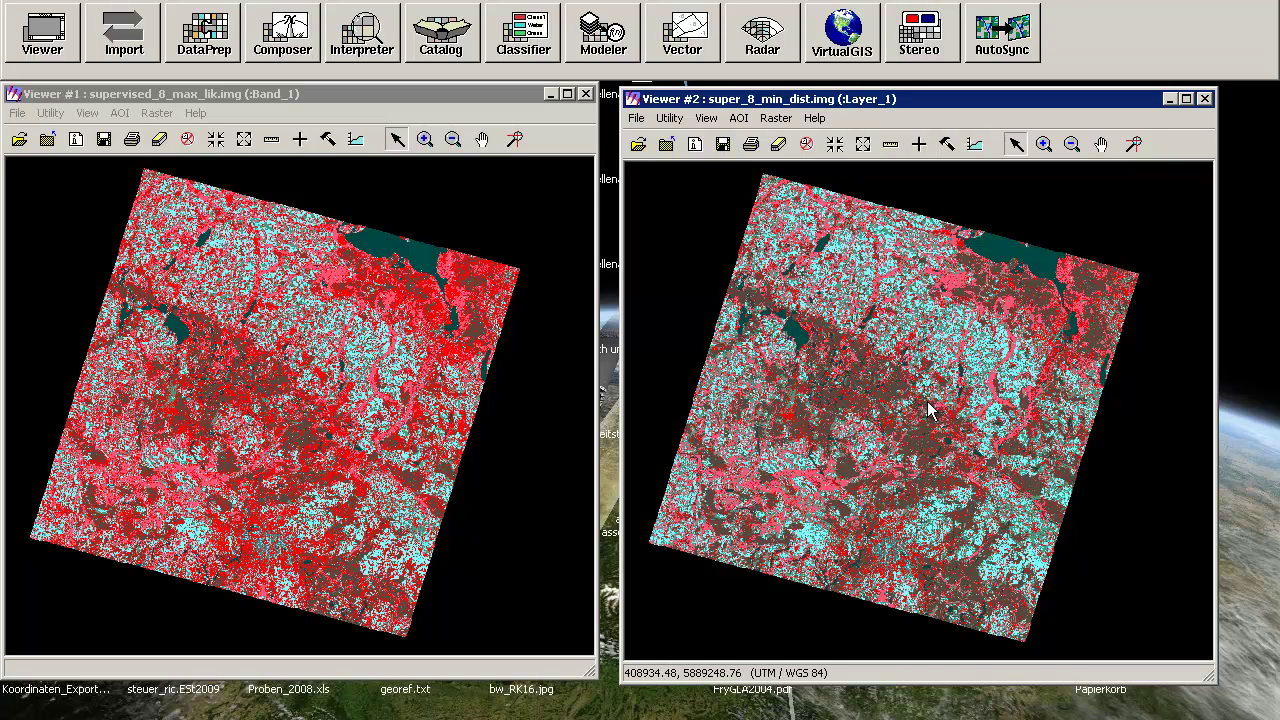
Load super_8.sig from the supervised folder into the Signature Editor and widen it to show all columns.
{"action": "left_click", "coordinate": [548, 45]}
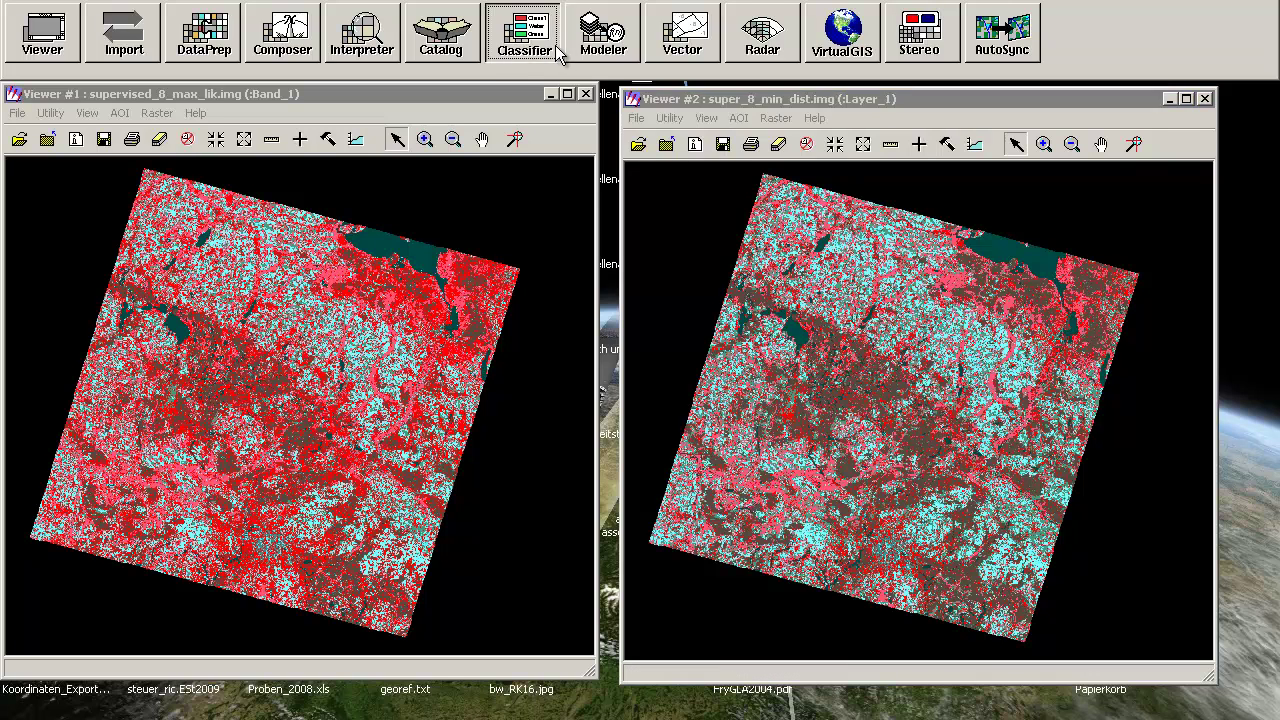
{"action": "left_click", "coordinate": [562, 118]}
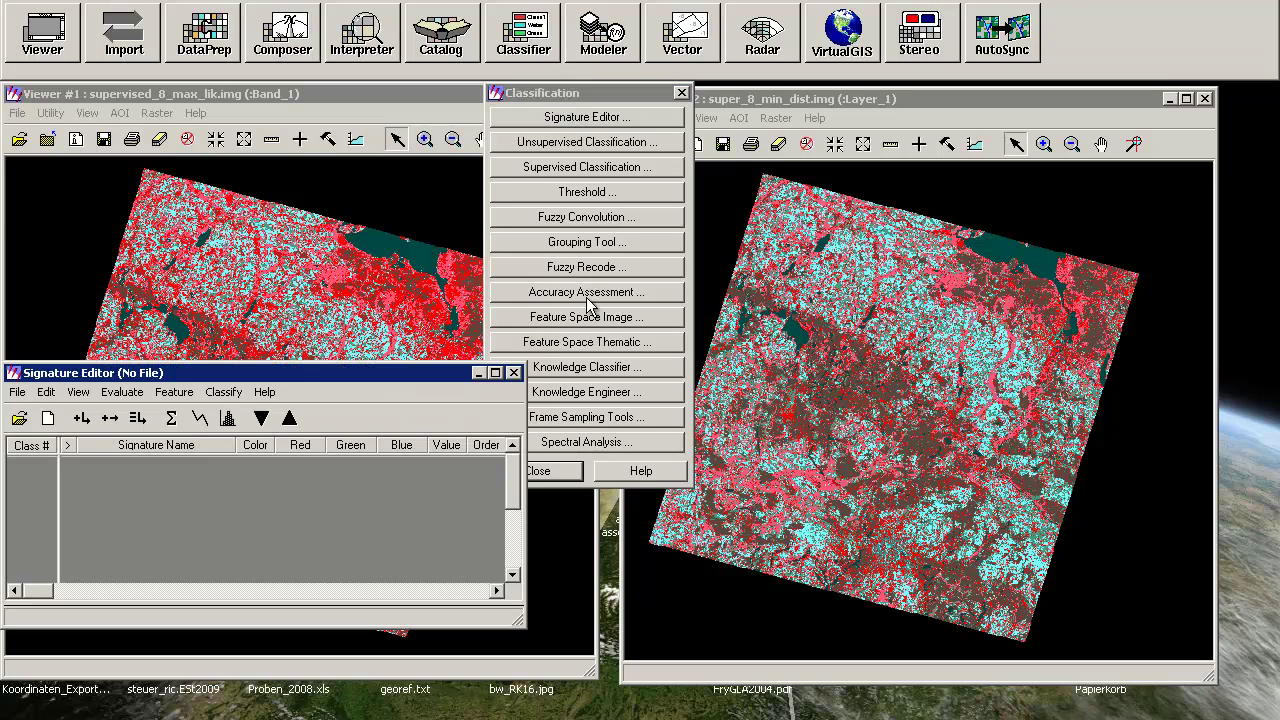
{"action": "left_click", "coordinate": [19, 418]}
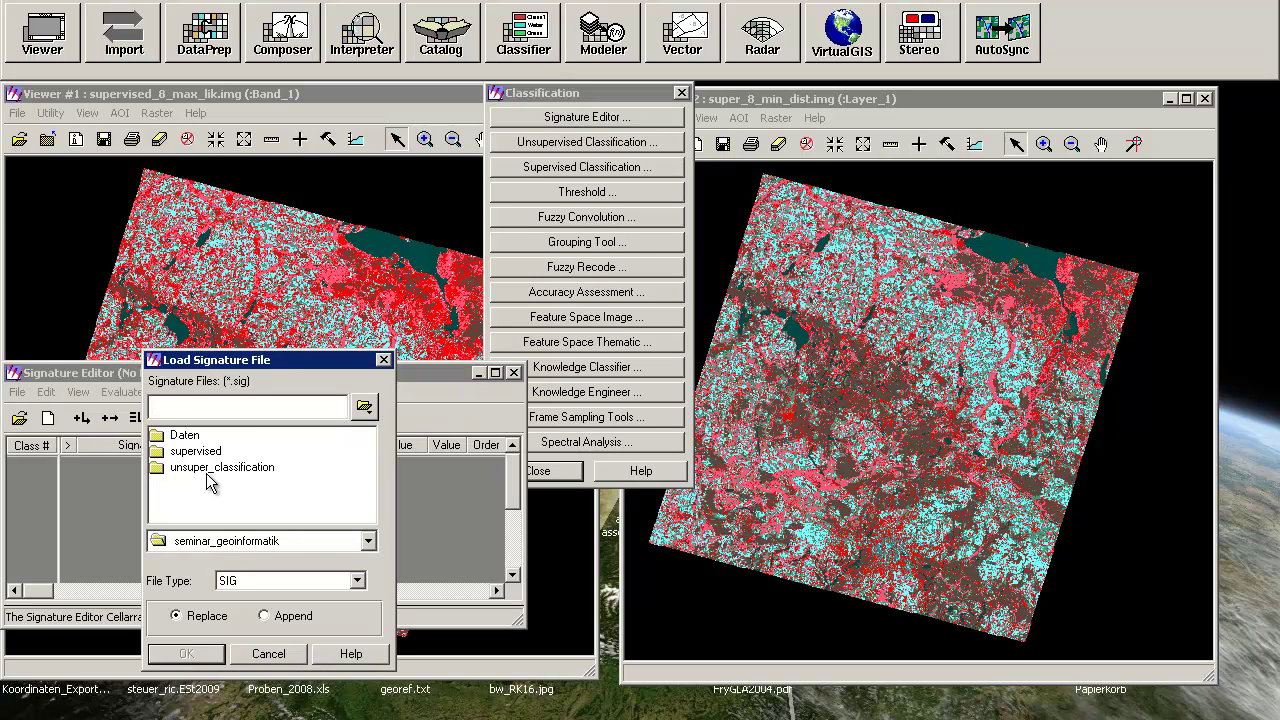
{"action": "double_click", "coordinate": [214, 452]}
{"action": "left_click", "coordinate": [205, 436]}
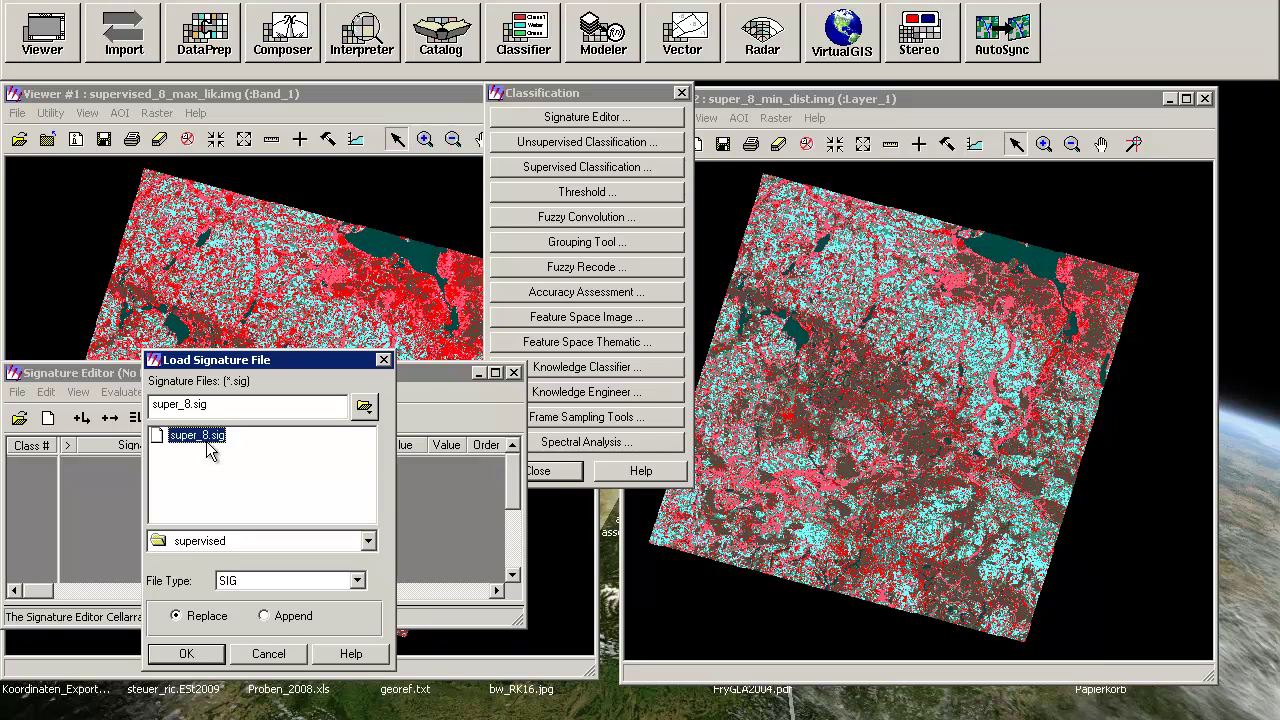
{"action": "left_click", "coordinate": [196, 658]}
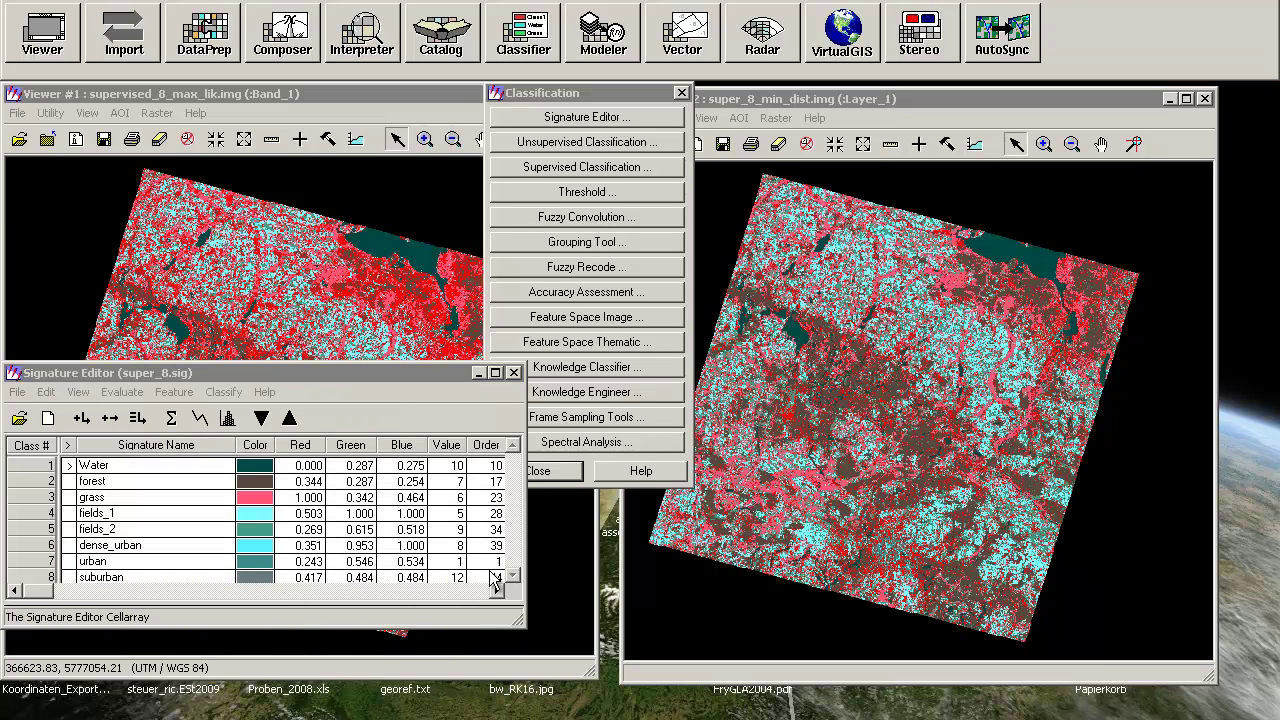
{"action": "mouse_move", "coordinate": [527, 614]}
{"action": "left_mouse_down"}
{"action": "mouse_move", "coordinate": [612, 640]}
{"action": "mouse_move", "coordinate": [838, 656]}
{"action": "left_mouse_up"}
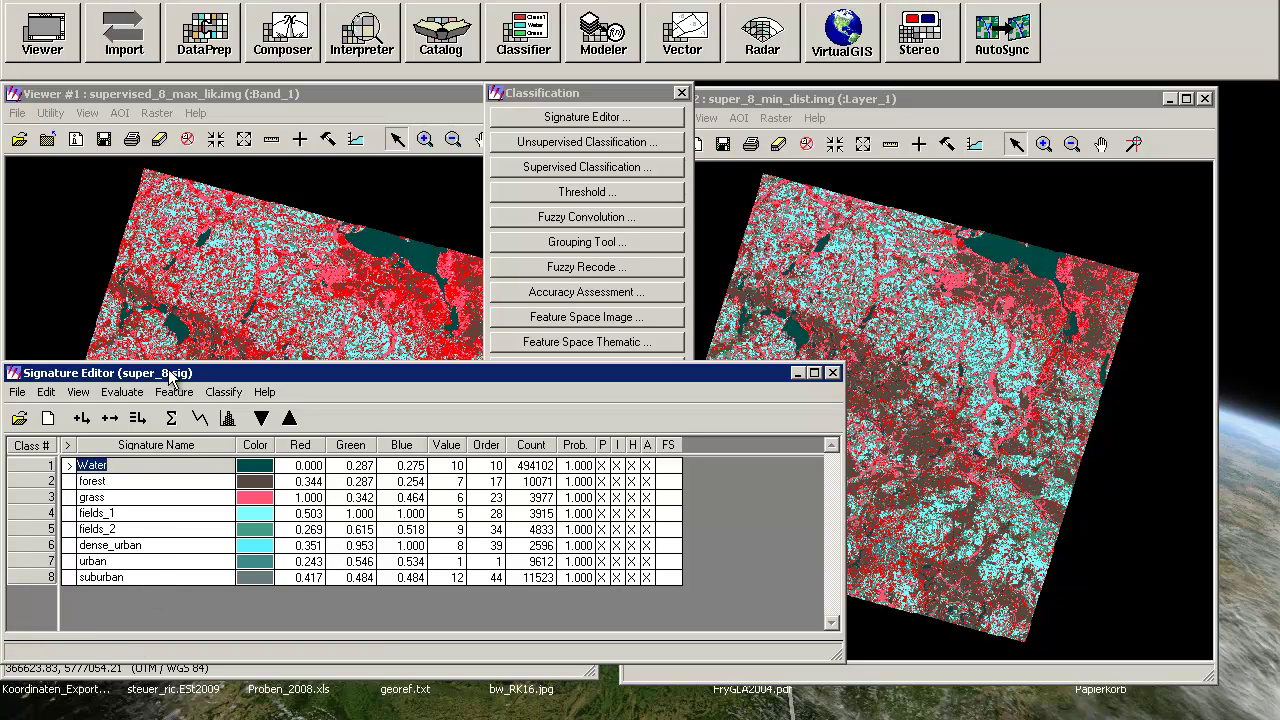
Run a Complete Report separability evaluation (Euclidean distance, bands 1–6) on the eight signatures.
{"action": "left_click_drag", "start_coordinate": [427, 378], "coordinate": [687, 399]}
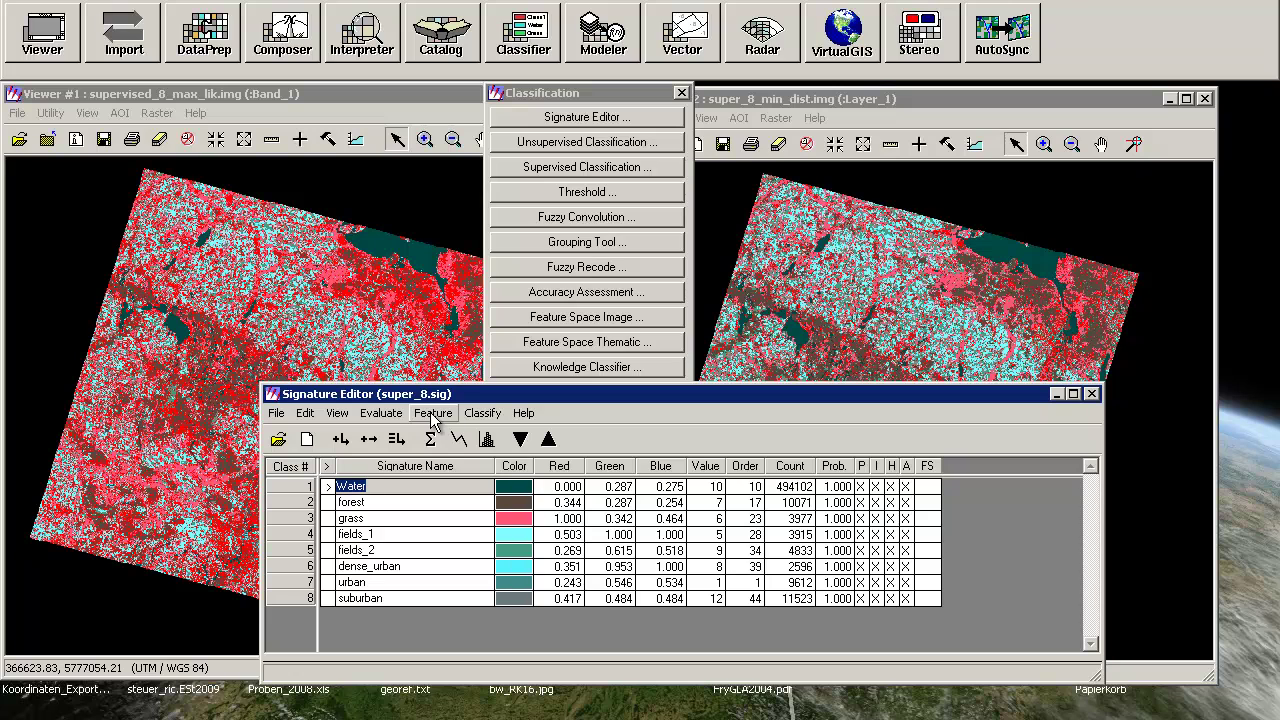
{"action": "left_click", "coordinate": [386, 414]}
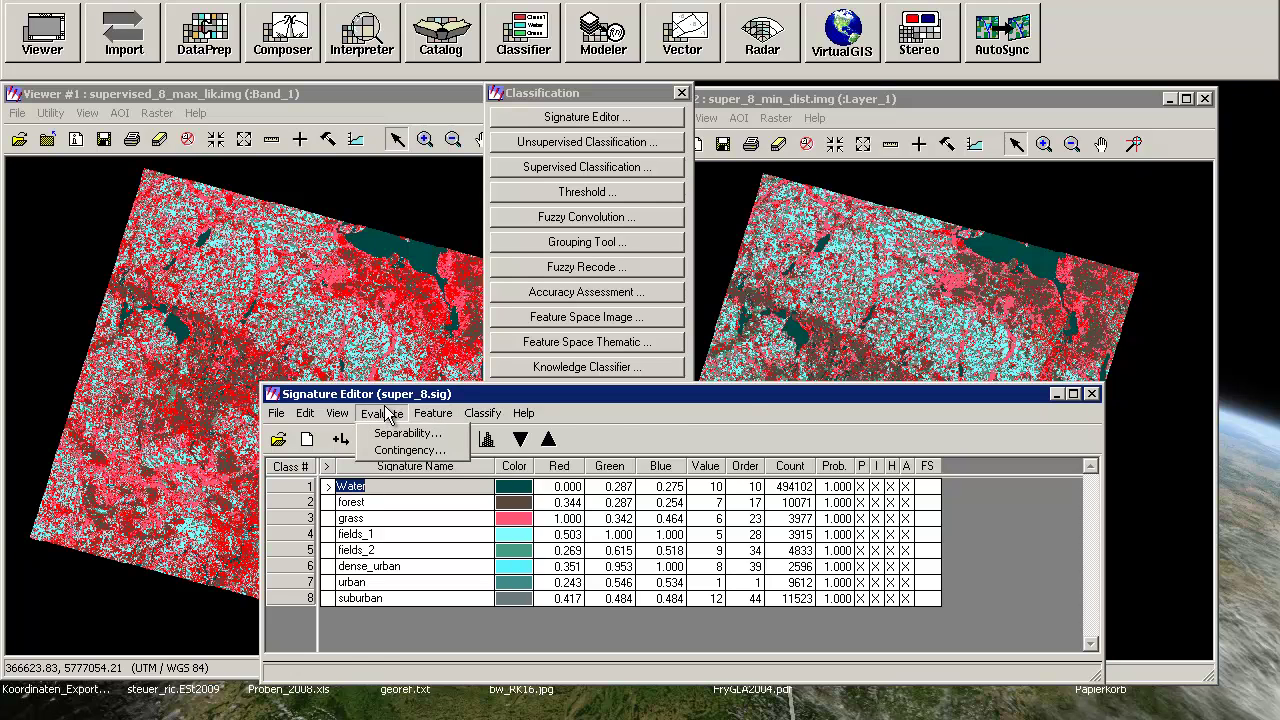
{"action": "left_click", "coordinate": [400, 433]}
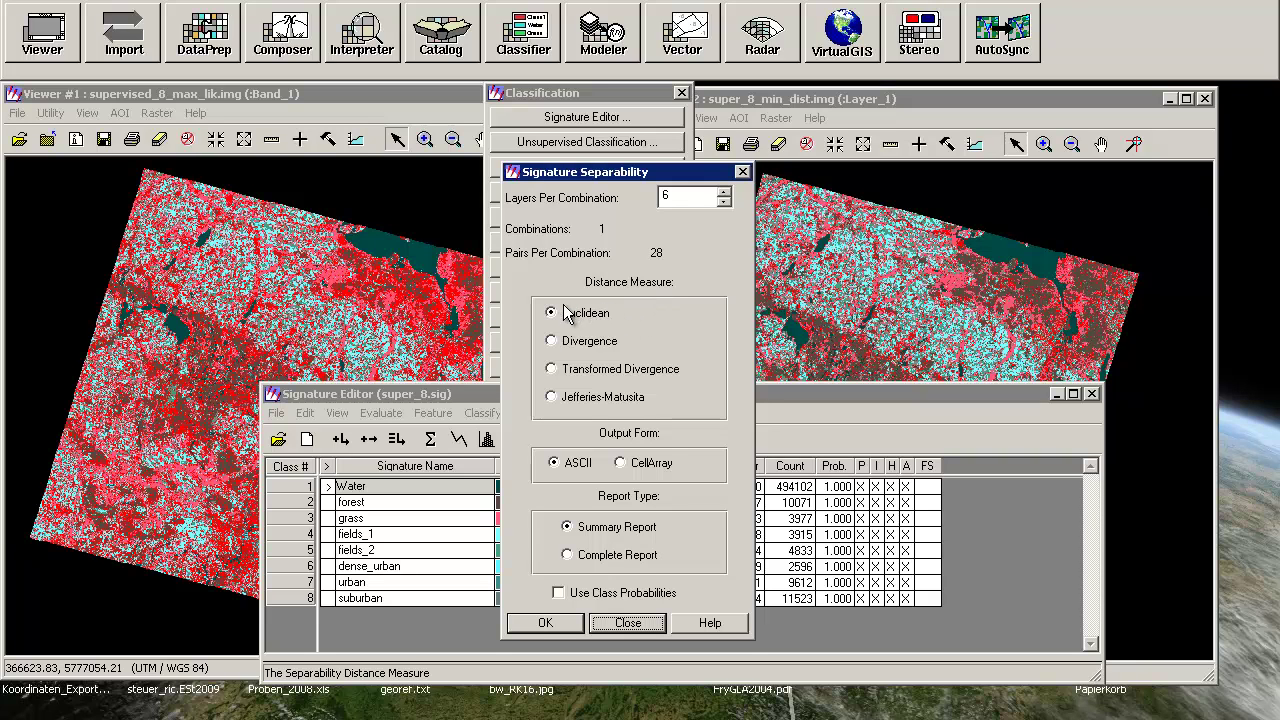
{"action": "left_click", "coordinate": [570, 556]}
{"action": "left_click", "coordinate": [562, 625]}
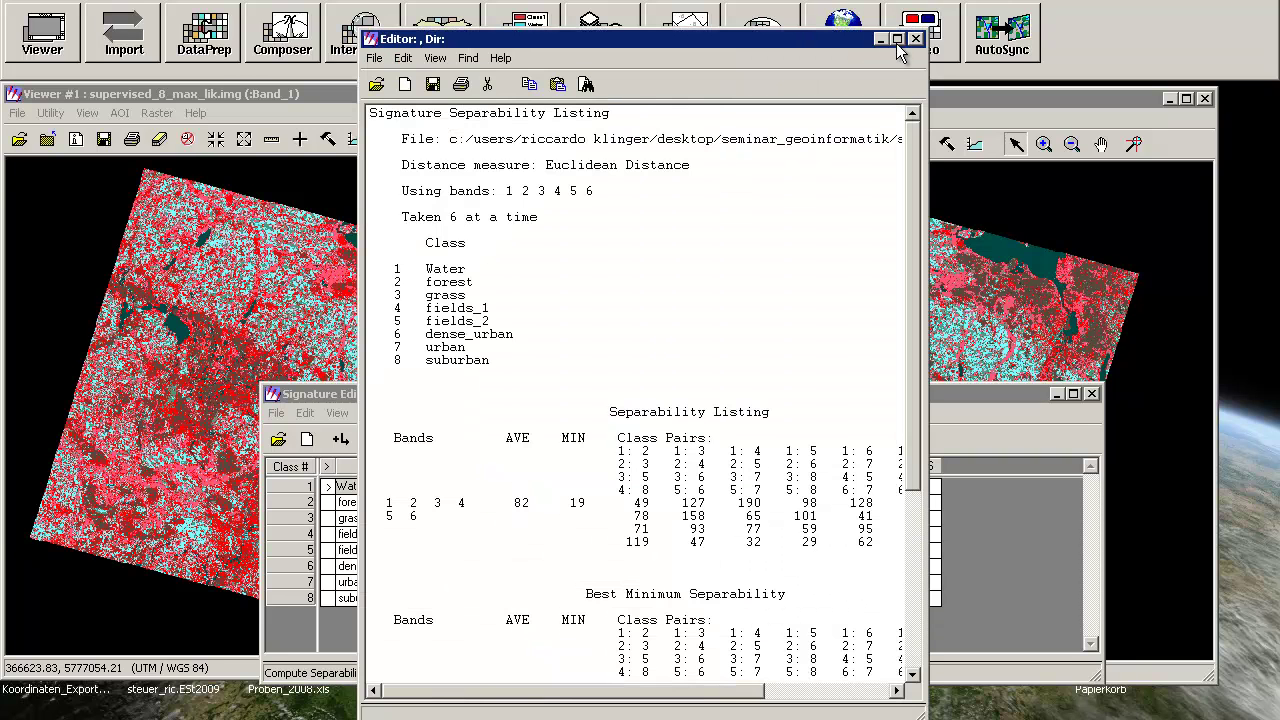
{"action": "left_click", "coordinate": [897, 40]}
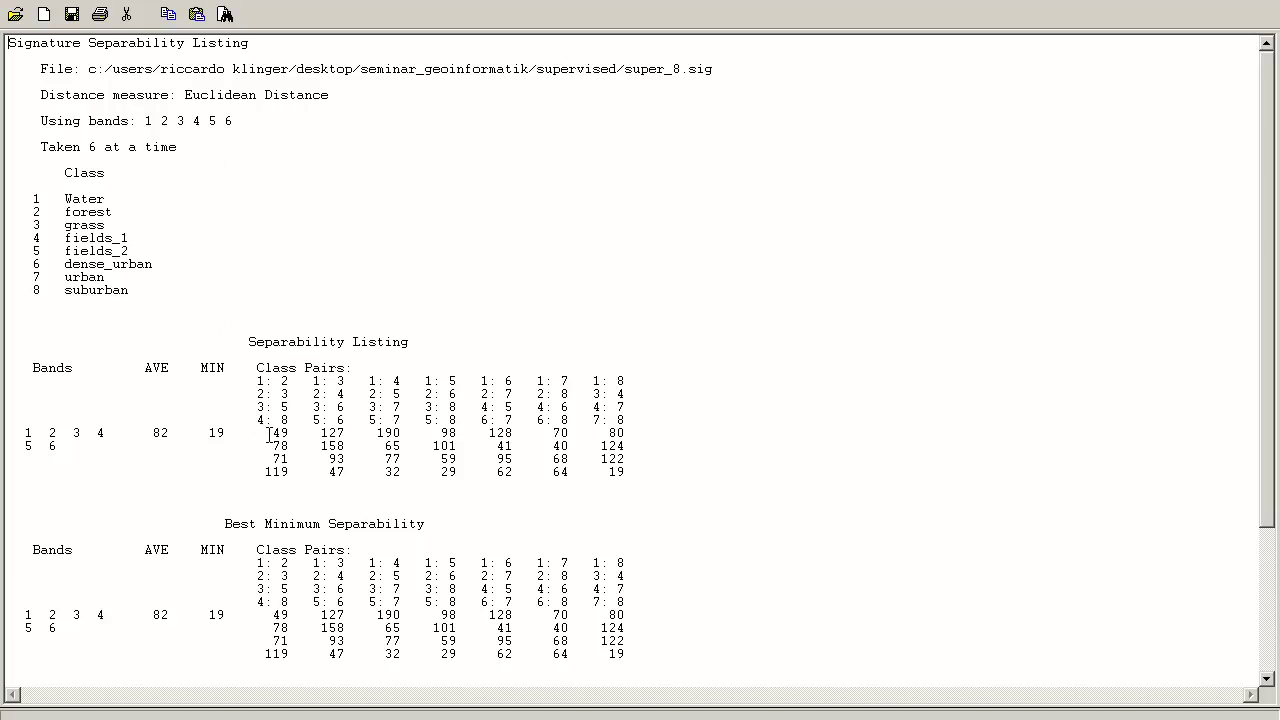
{"action": "left_click_drag", "start_coordinate": [70, 199], "coordinate": [143, 292]}
{"action": "left_click", "coordinate": [140, 292]}
{"action": "left_click_drag", "start_coordinate": [24, 432], "coordinate": [110, 446]}
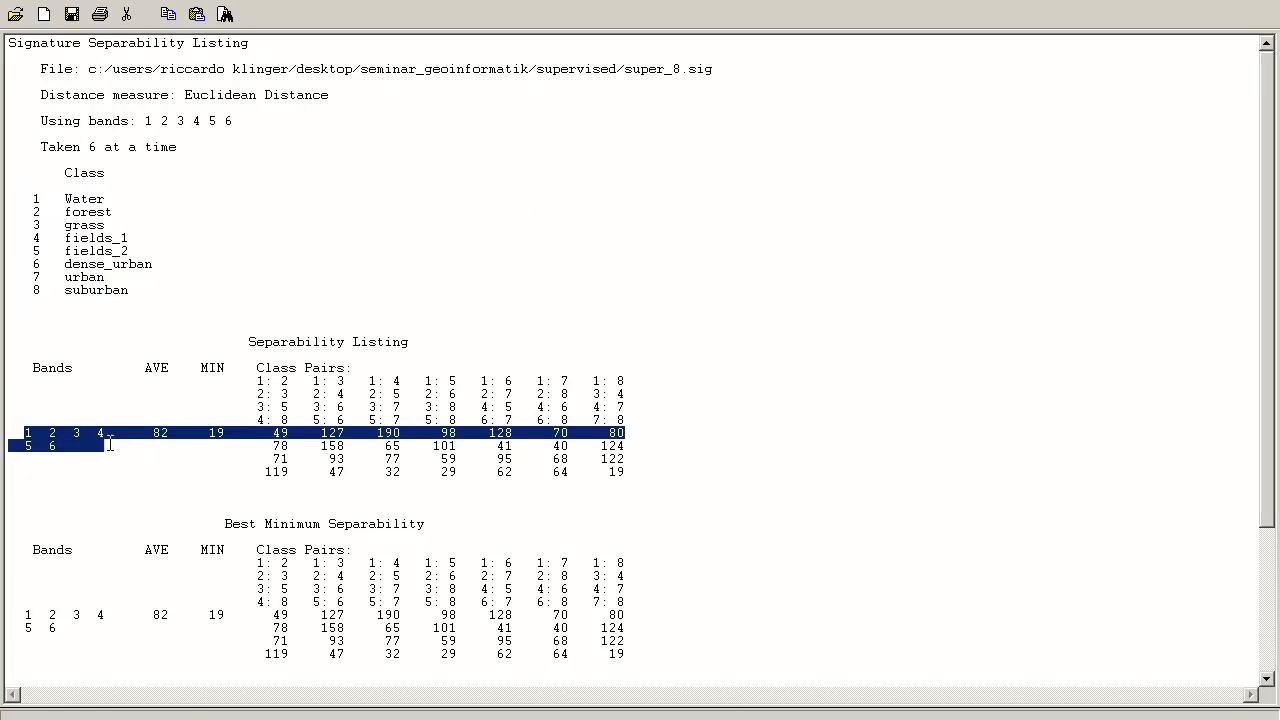
{"action": "left_click", "coordinate": [55, 446]}
{"action": "double_click", "coordinate": [55, 446]}
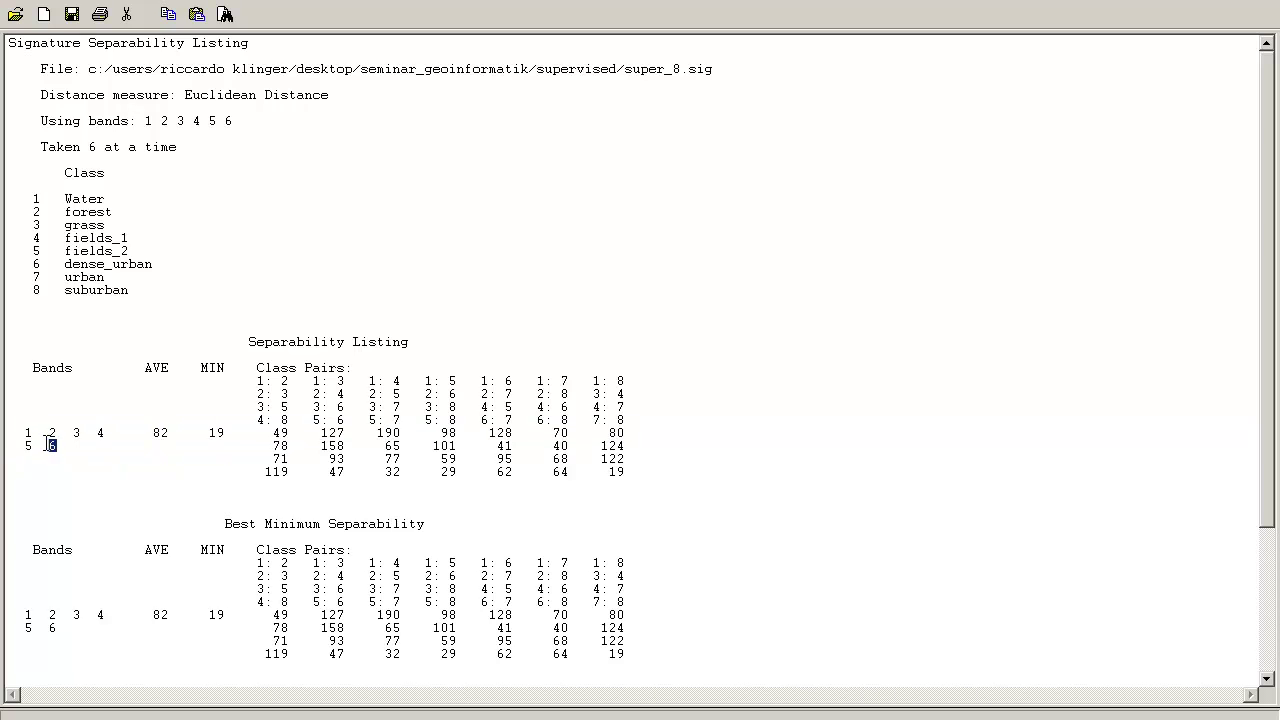
{"action": "triple_click", "coordinate": [55, 446]}
{"action": "left_click", "coordinate": [57, 446]}
{"action": "left_click_drag", "start_coordinate": [257, 381], "coordinate": [296, 376]}
{"action": "left_click", "coordinate": [290, 380]}
{"action": "left_click_drag", "start_coordinate": [273, 432], "coordinate": [290, 433]}
{"action": "left_click", "coordinate": [285, 431]}
{"action": "left_click_drag", "start_coordinate": [609, 470], "coordinate": [651, 467]}
{"action": "left_click", "coordinate": [640, 466]}
{"action": "mouse_move", "coordinate": [640, 472]}
{"action": "left_mouse_down"}
{"action": "mouse_move", "coordinate": [603, 464]}
{"action": "mouse_move", "coordinate": [626, 469]}
{"action": "left_mouse_up"}
{"action": "left_click", "coordinate": [606, 471]}
{"action": "left_click", "coordinate": [627, 469]}
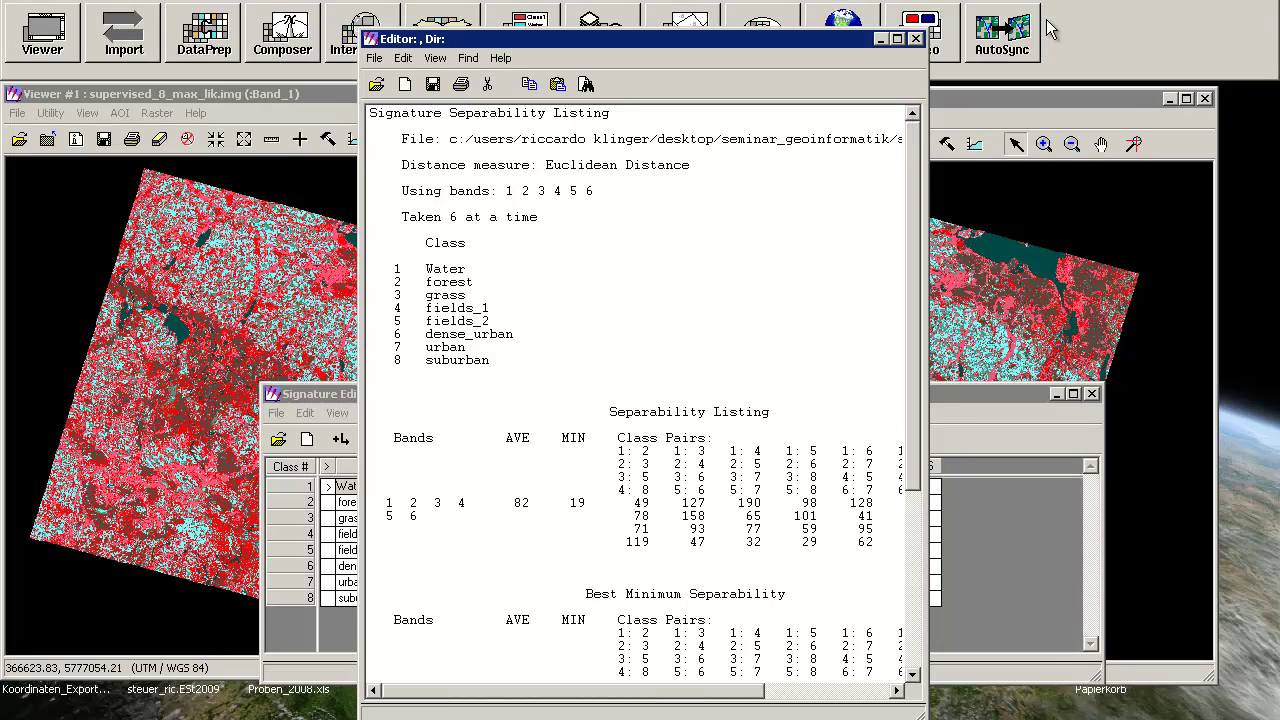
Start Create Feature Space Images with only the urban and suburban signatures selected.
{"action": "left_click", "coordinate": [965, 398]}
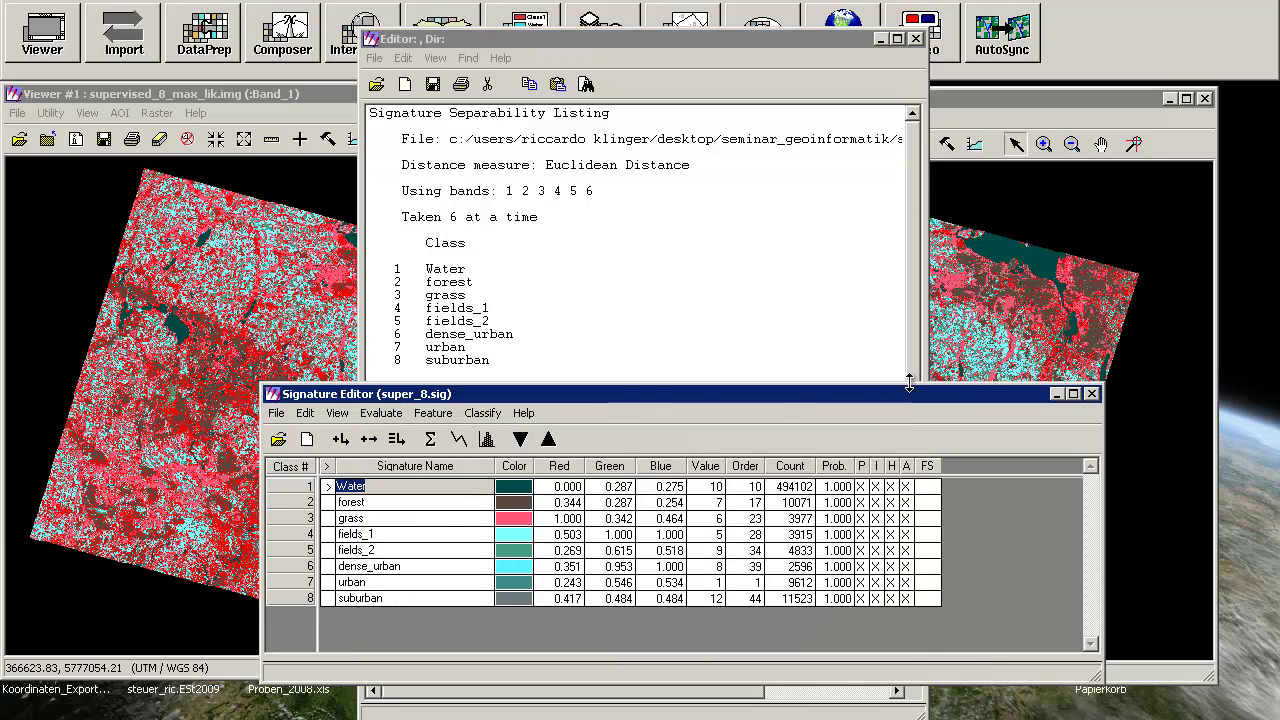
{"action": "left_click", "coordinate": [433, 413]}
{"action": "mouse_move", "coordinate": [450, 433]}
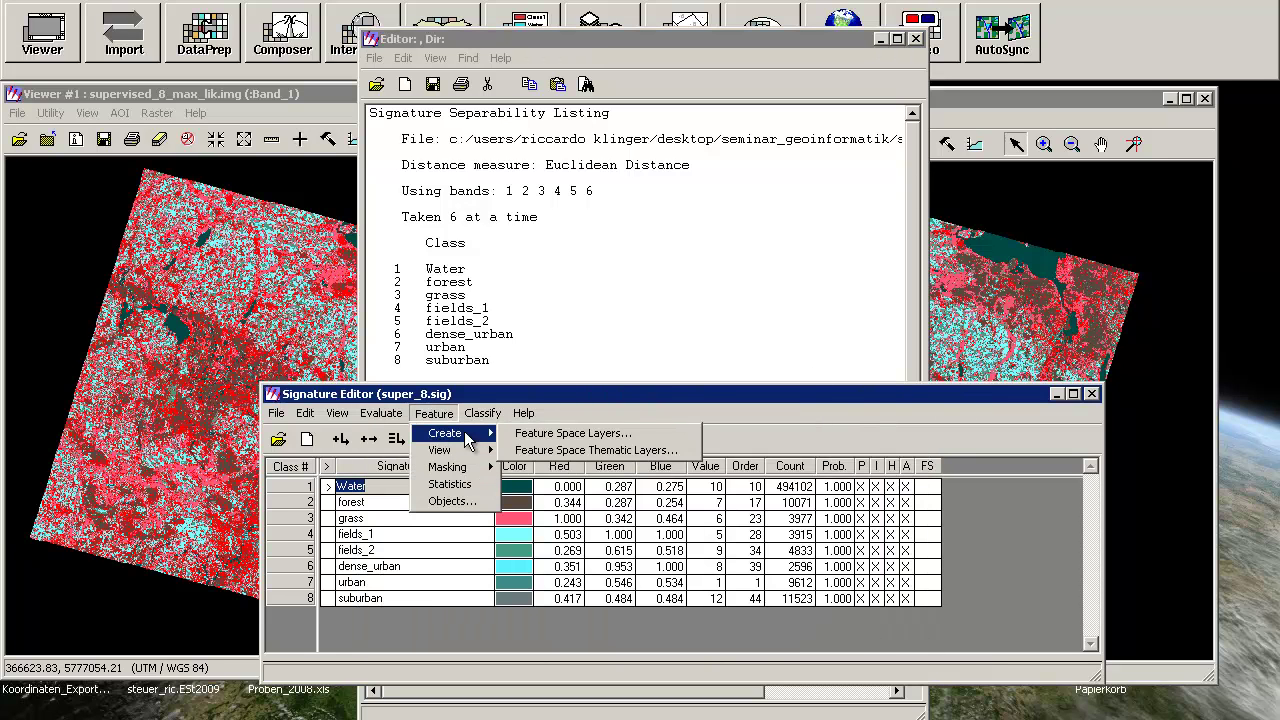
{"action": "left_click", "coordinate": [580, 441]}
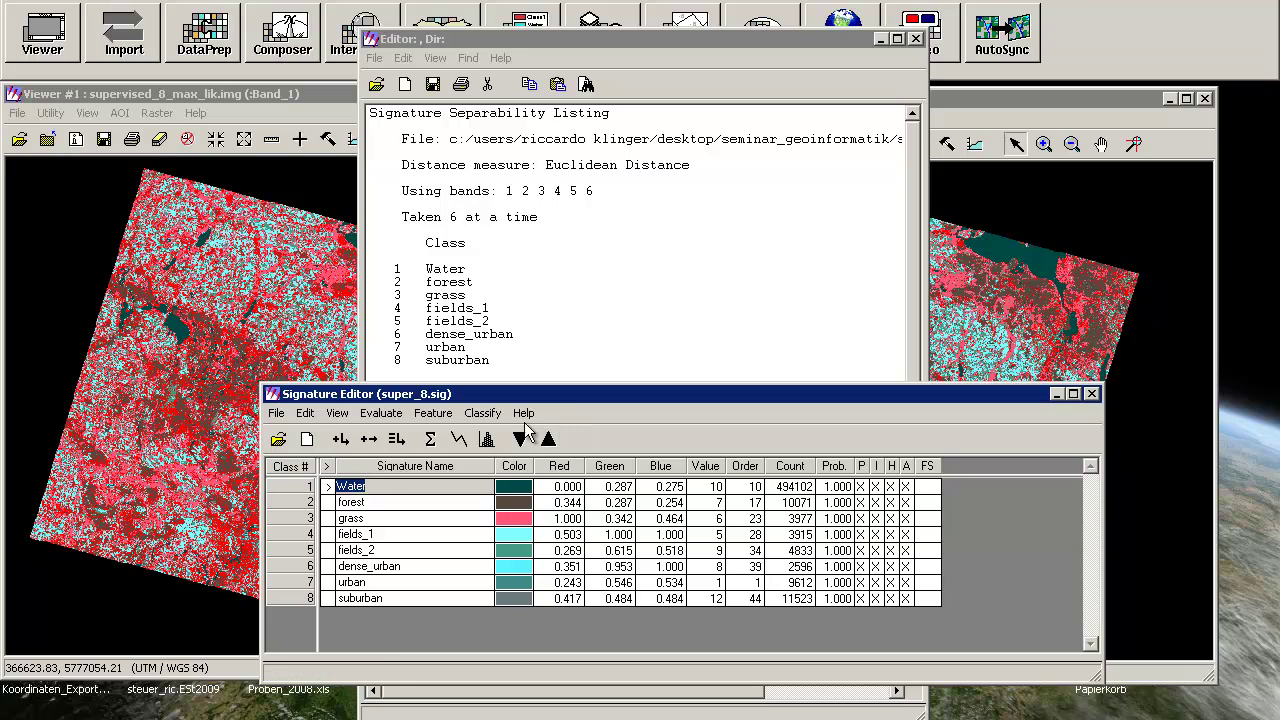
{"action": "left_click", "coordinate": [326, 487]}
{"action": "left_click", "coordinate": [309, 583]}
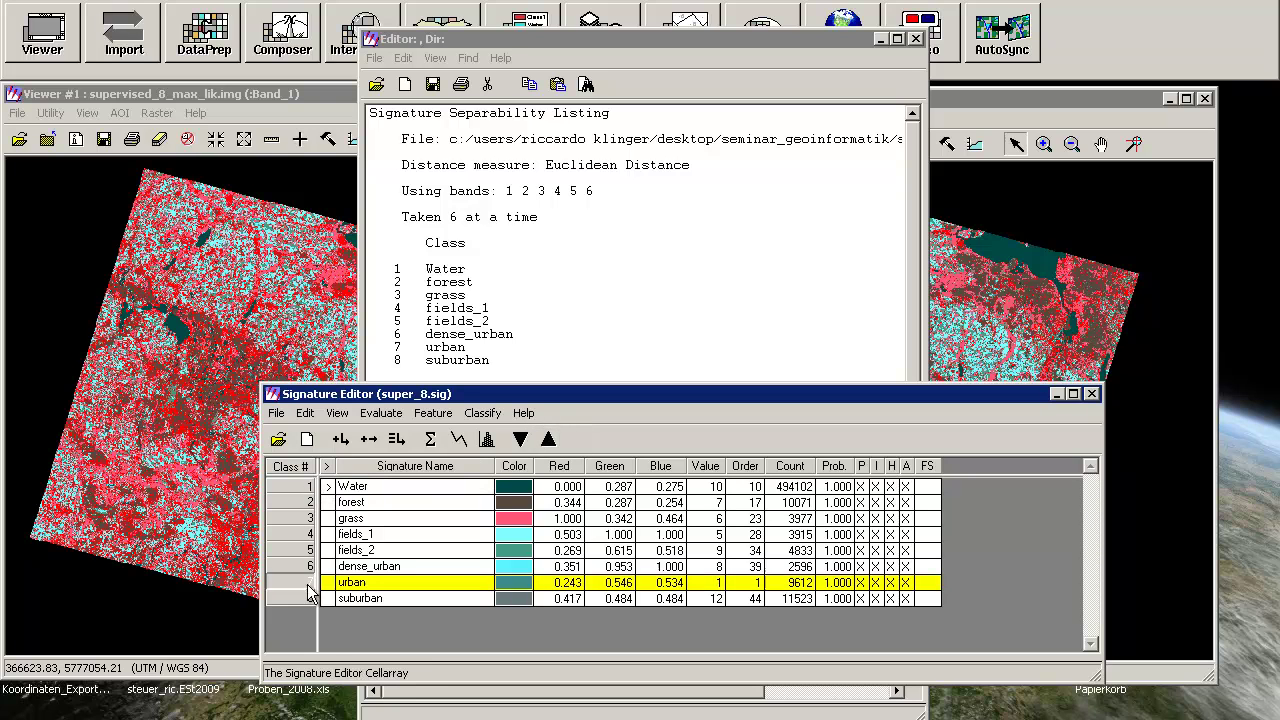
{"action": "left_click", "coordinate": [309, 599], "text": "shift"}
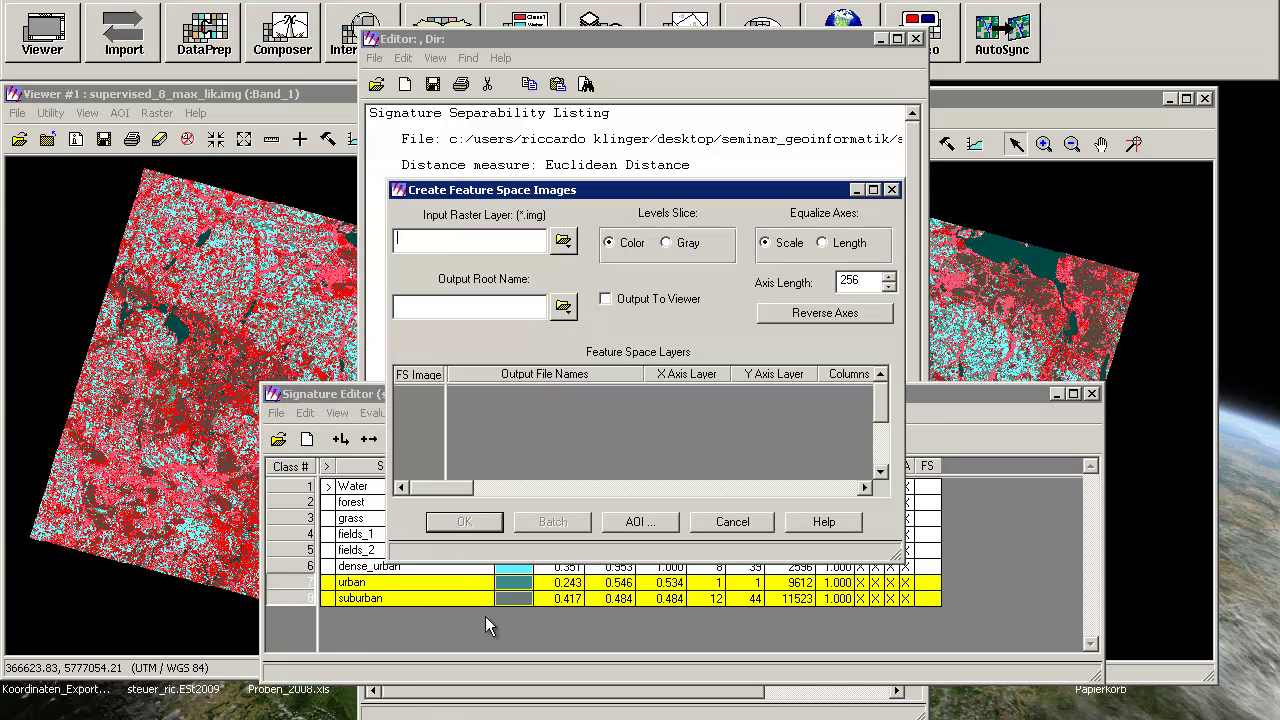
Build the layer 3_4 feature space image from stack_2000_berlin.img, output to a viewer, overwriting the existing file.
{"action": "left_click", "coordinate": [563, 241]}
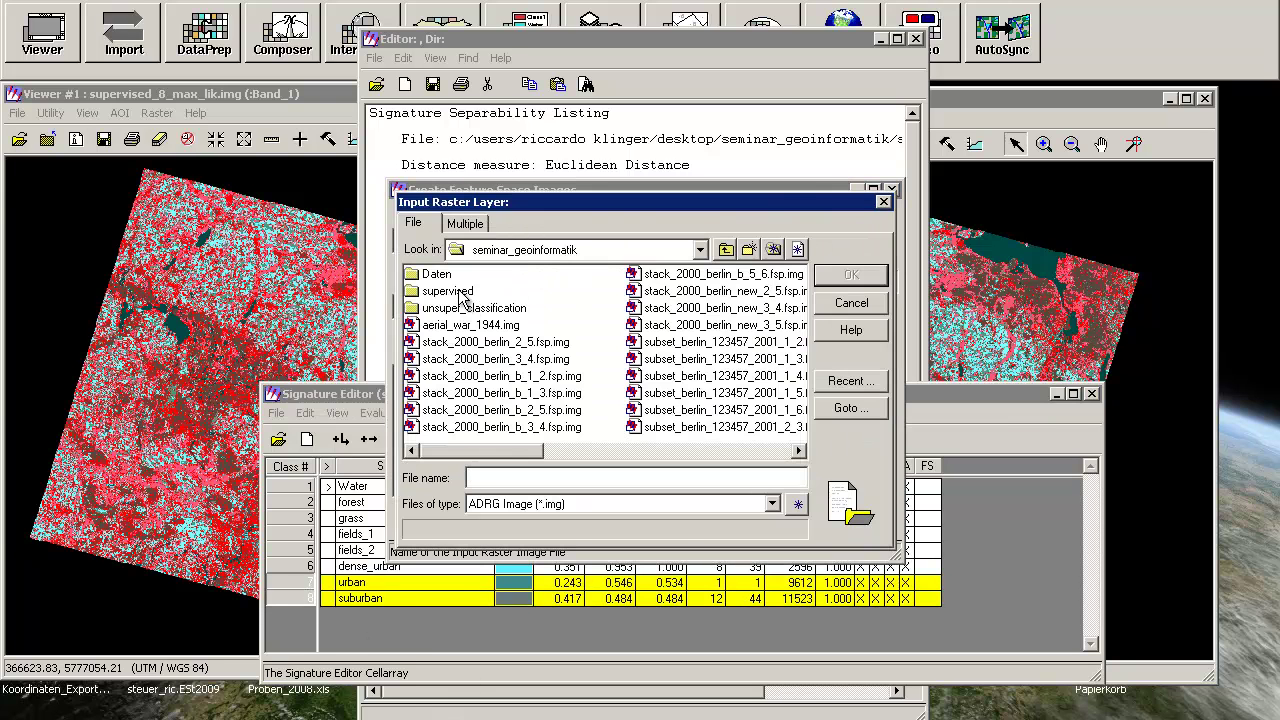
{"action": "double_click", "coordinate": [462, 291]}
{"action": "left_click", "coordinate": [462, 276]}
{"action": "left_click", "coordinate": [842, 280]}
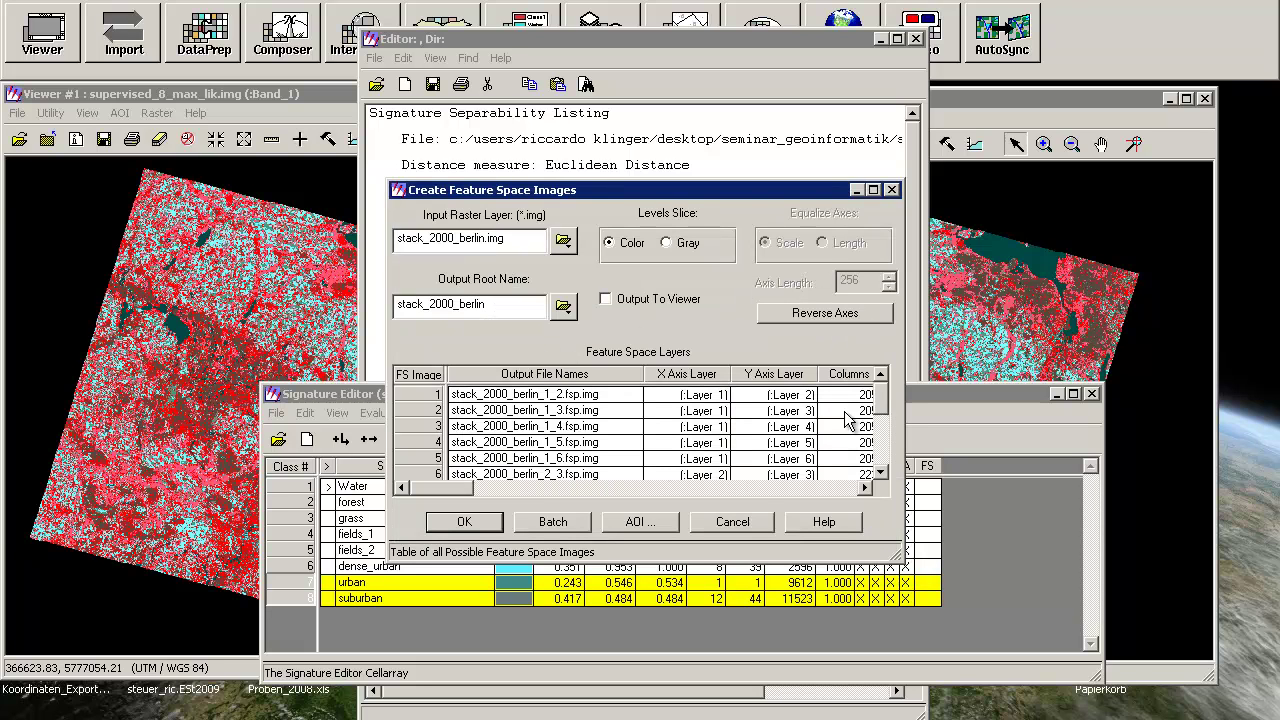
{"action": "left_click_drag", "start_coordinate": [884, 400], "coordinate": [887, 423]}
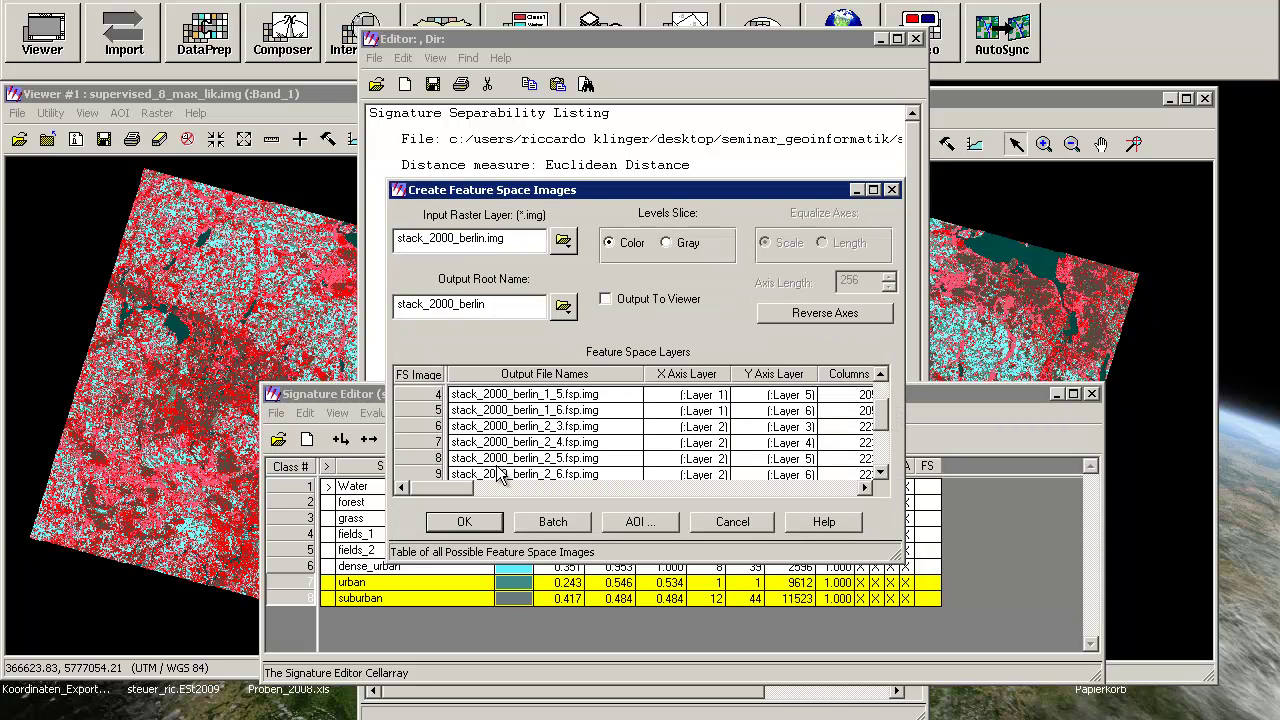
{"action": "left_click", "coordinate": [882, 474]}
{"action": "left_click", "coordinate": [882, 474]}
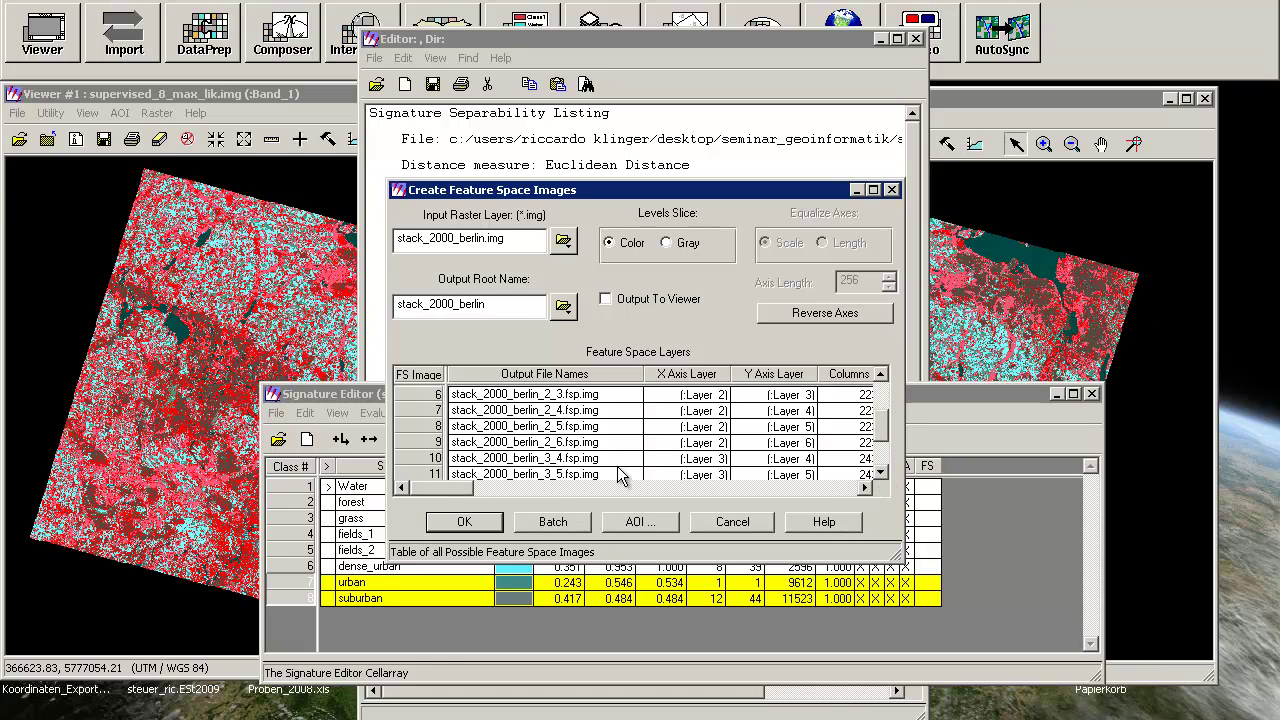
{"action": "left_click", "coordinate": [437, 458]}
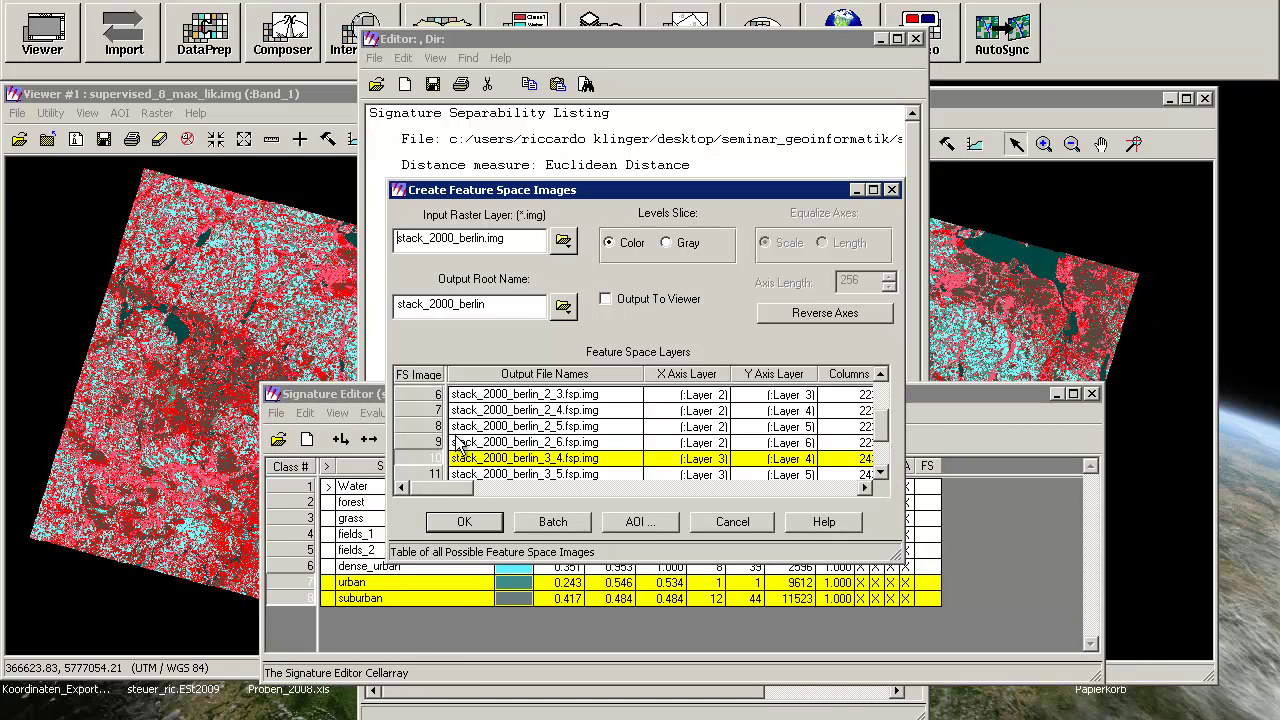
{"action": "left_click", "coordinate": [608, 299]}
{"action": "left_click", "coordinate": [466, 522]}
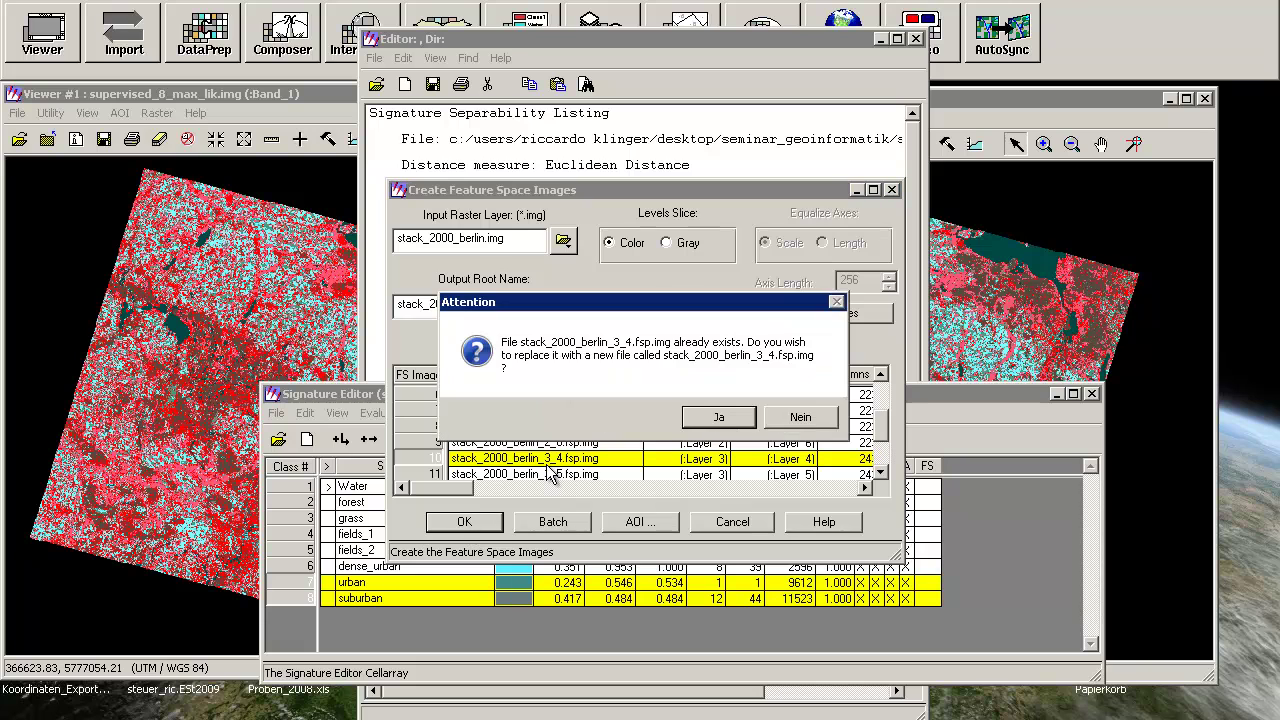
{"action": "left_click", "coordinate": [720, 419]}
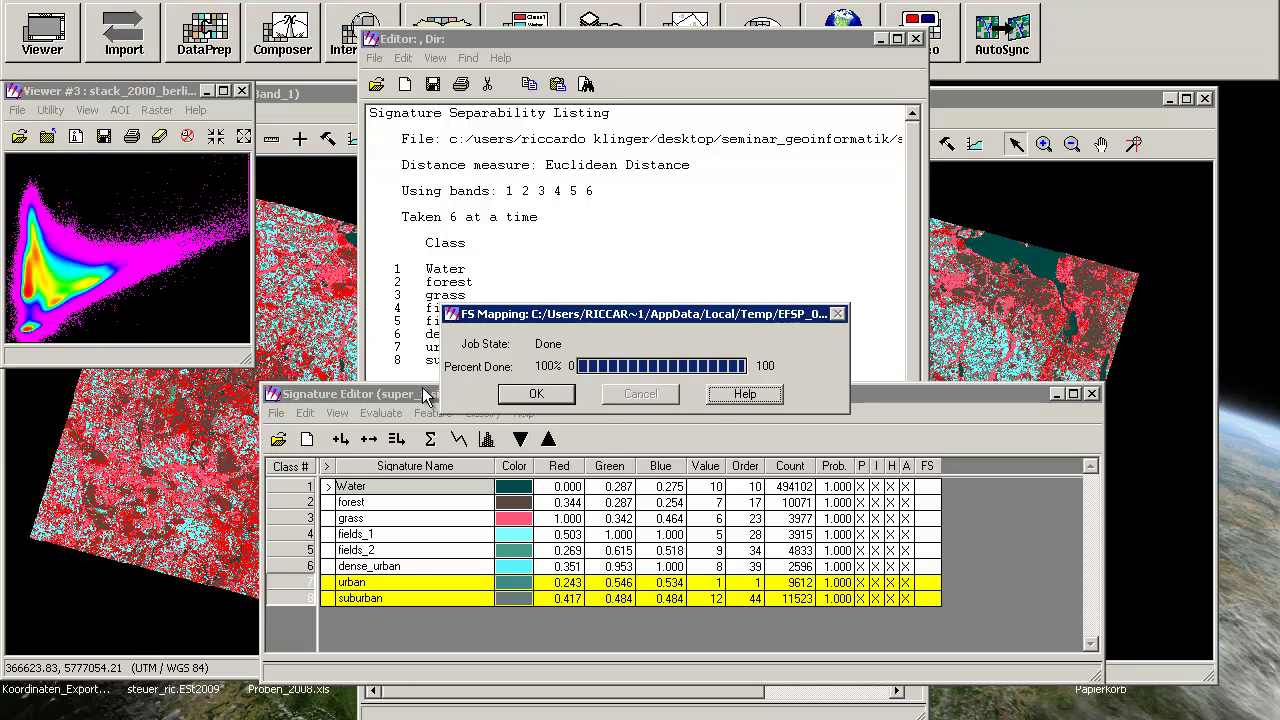
Dismiss the FS Mapping report, enlarge Viewer #3, and move the Signature Editor up and right.
{"action": "left_click", "coordinate": [531, 394]}
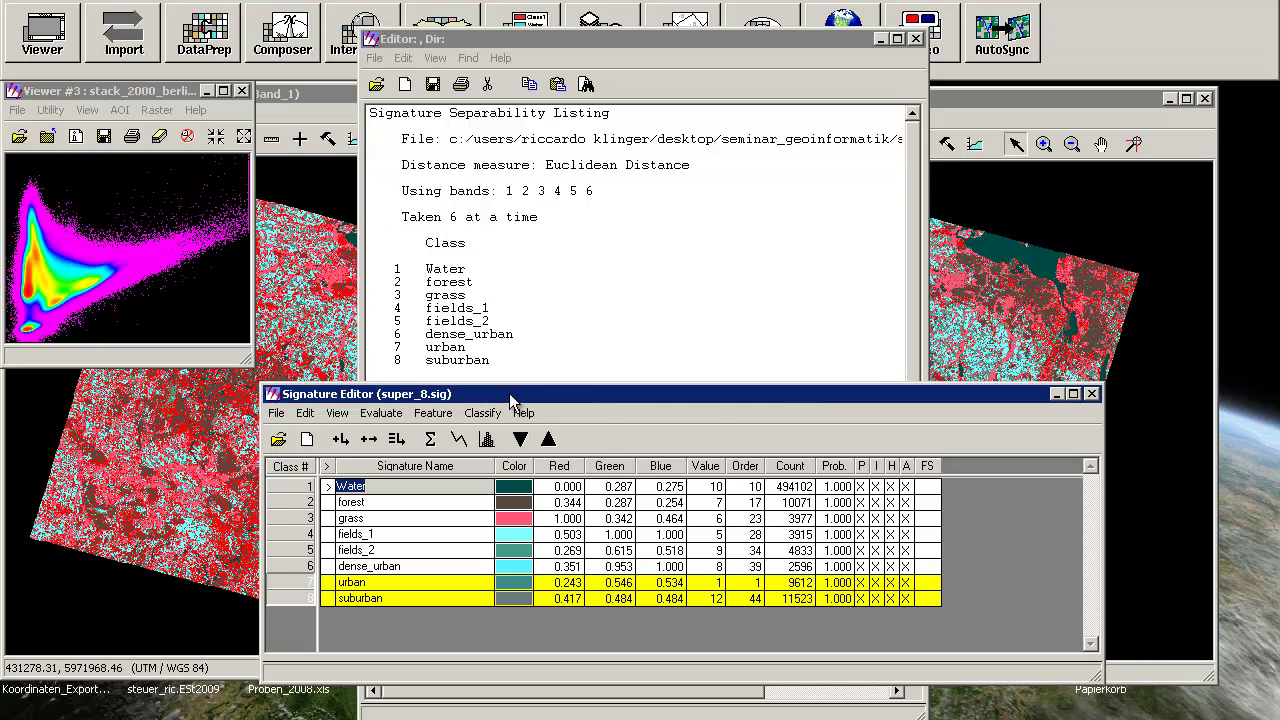
{"action": "left_click", "coordinate": [250, 360]}
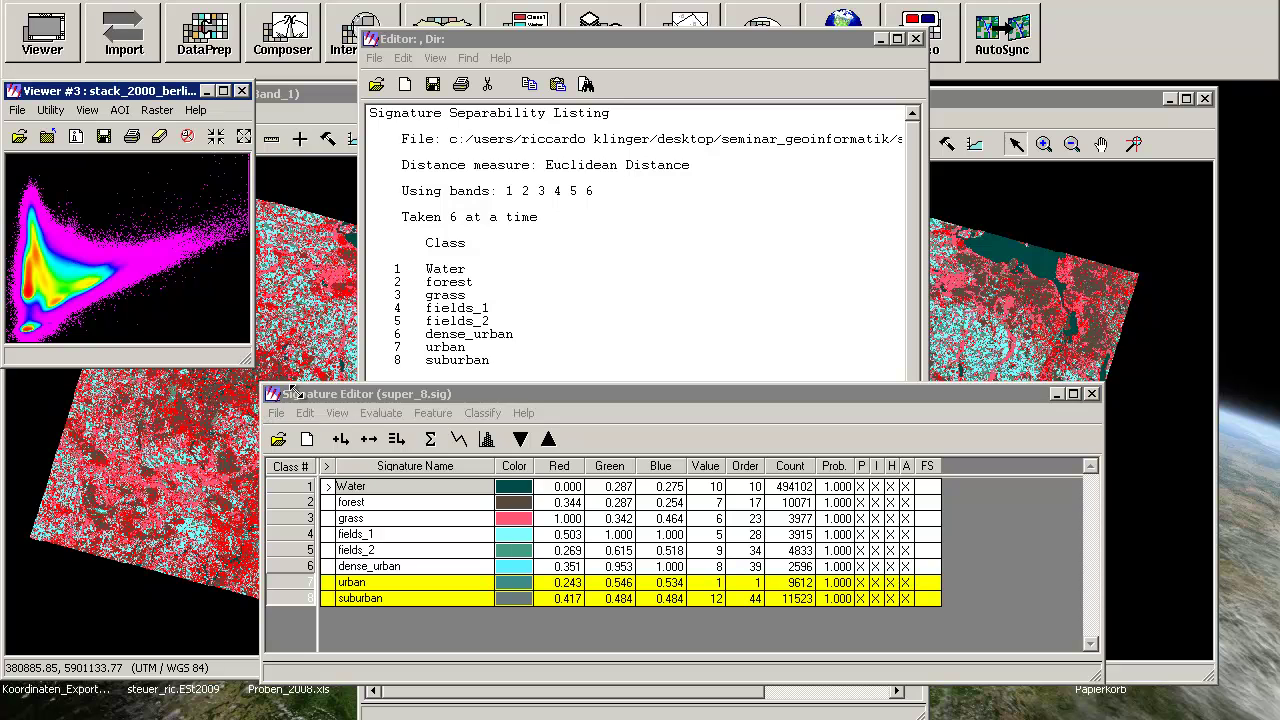
{"action": "left_click_drag", "start_coordinate": [397, 466], "coordinate": [399, 472]}
{"action": "left_click", "coordinate": [603, 396]}
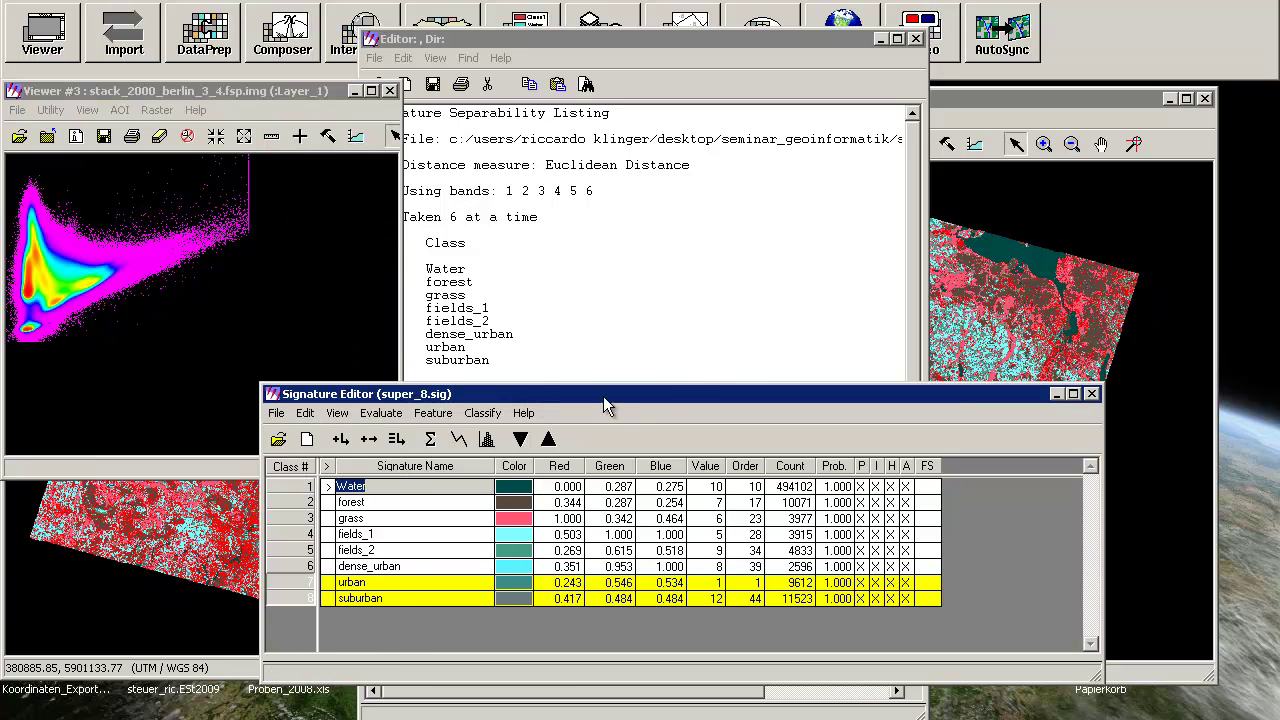
{"action": "left_click_drag", "start_coordinate": [534, 395], "coordinate": [682, 342]}
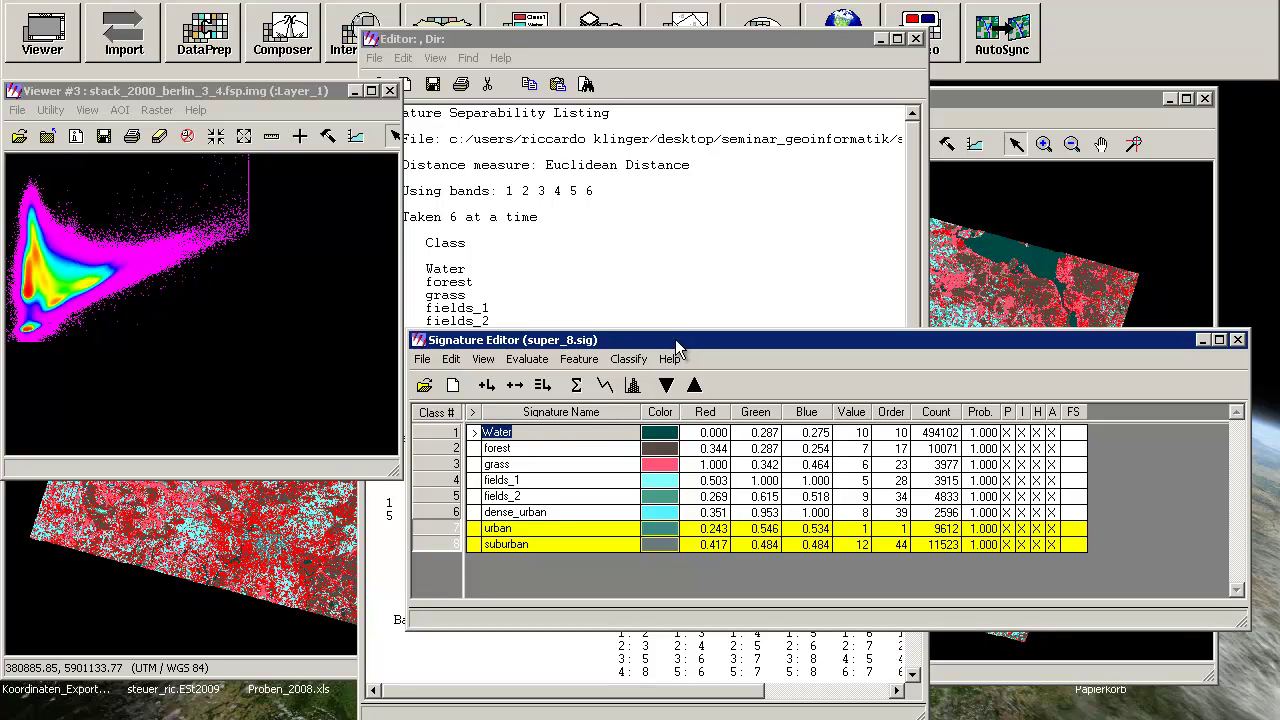
Apply an Image to Feature Space mask to Viewer 3, marking overlap in violet.
{"action": "left_click", "coordinate": [580, 359]}
{"action": "mouse_move", "coordinate": [590, 415]}
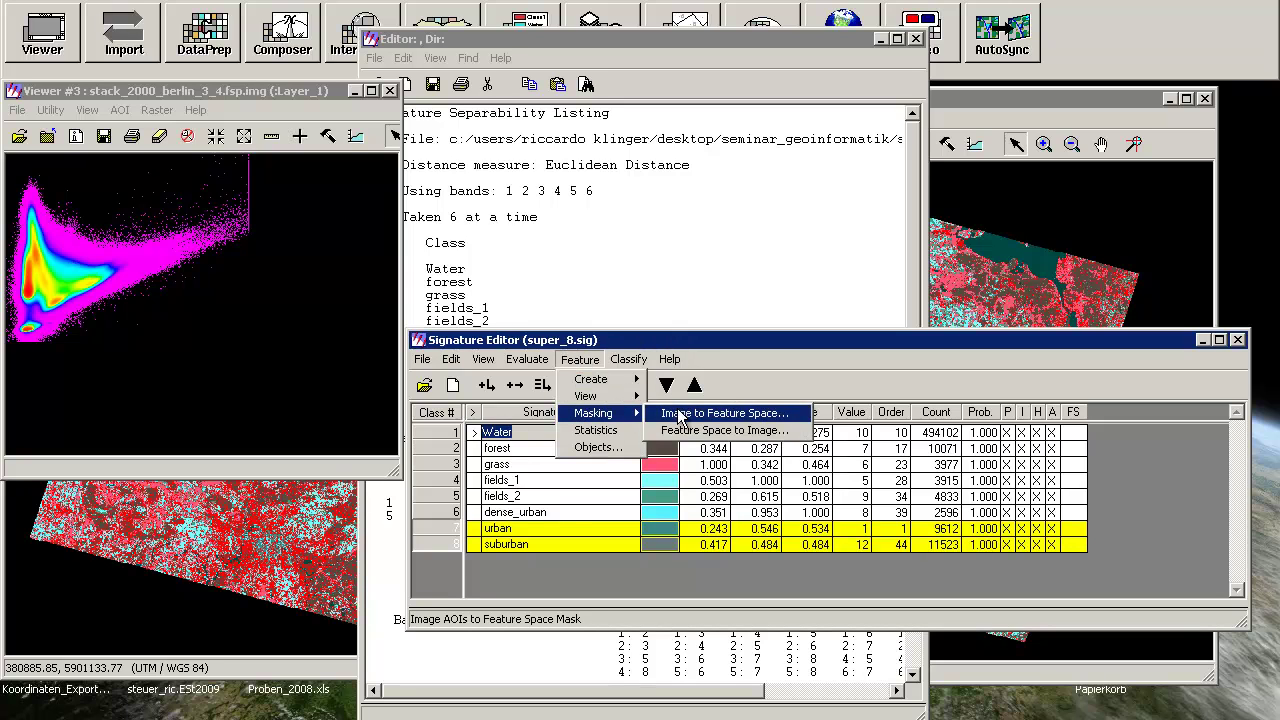
{"action": "left_click", "coordinate": [665, 413]}
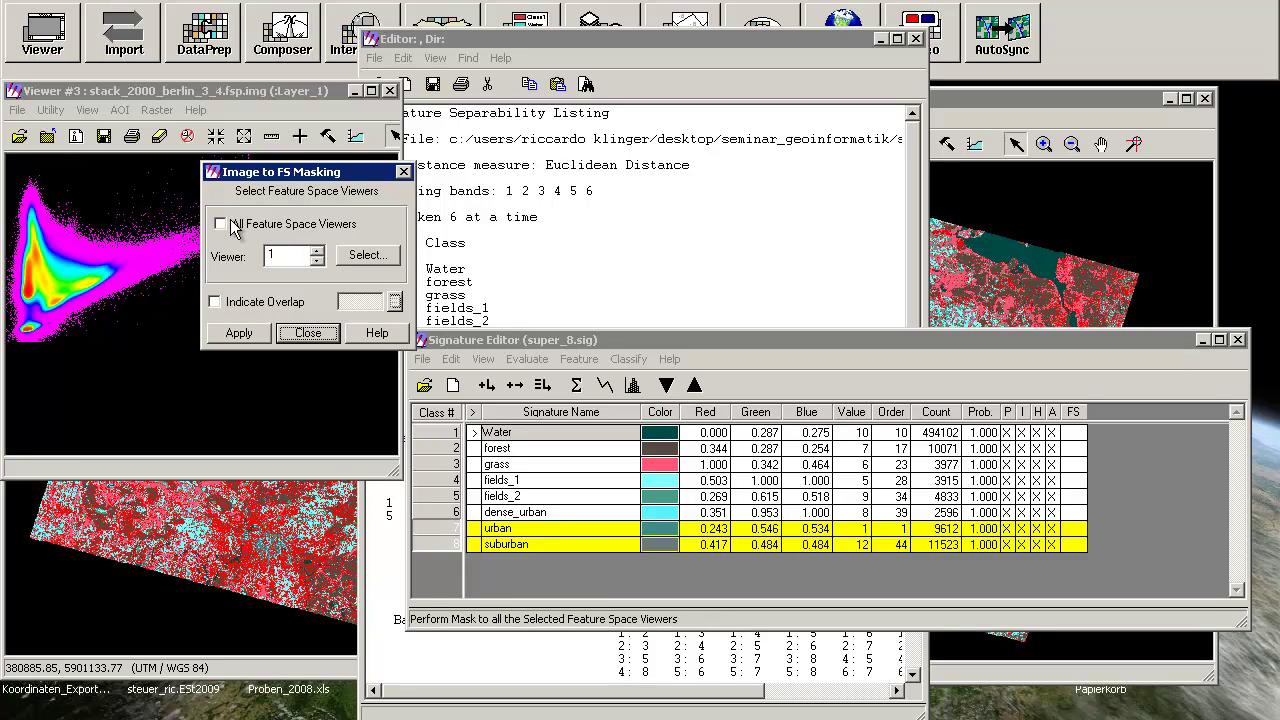
{"action": "left_click", "coordinate": [316, 251]}
{"action": "left_click", "coordinate": [316, 251]}
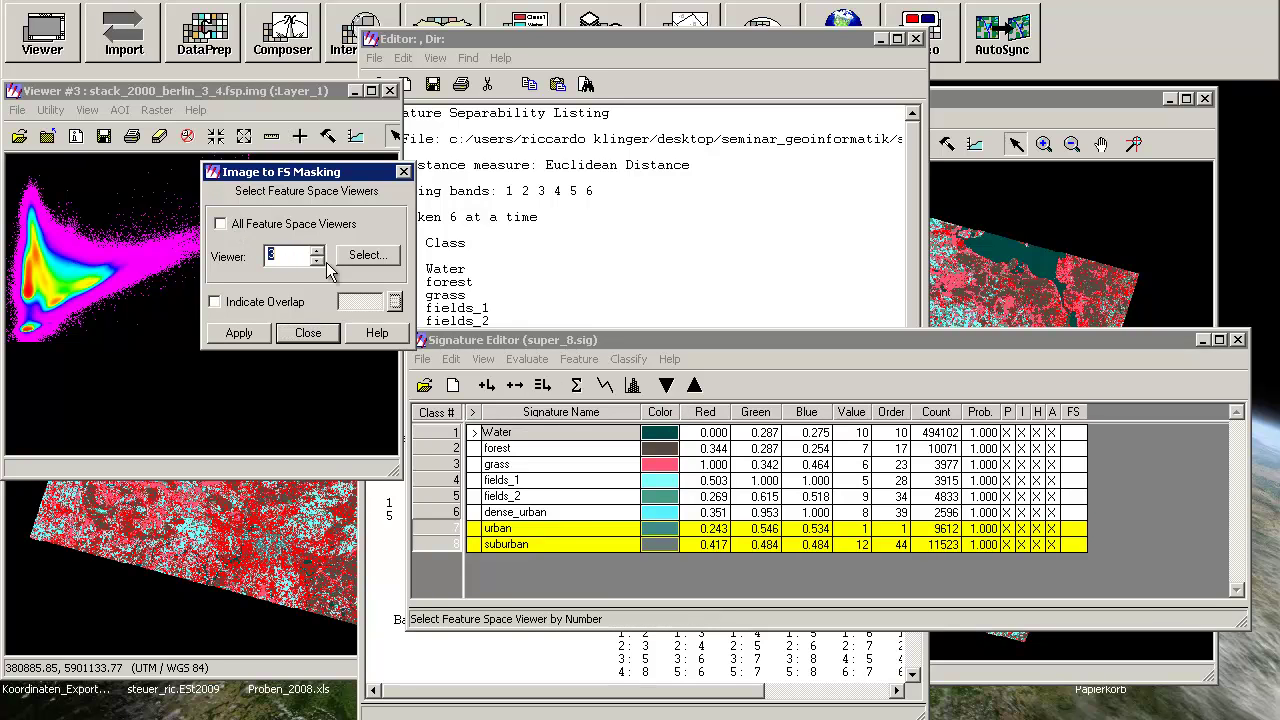
{"action": "left_click", "coordinate": [216, 302]}
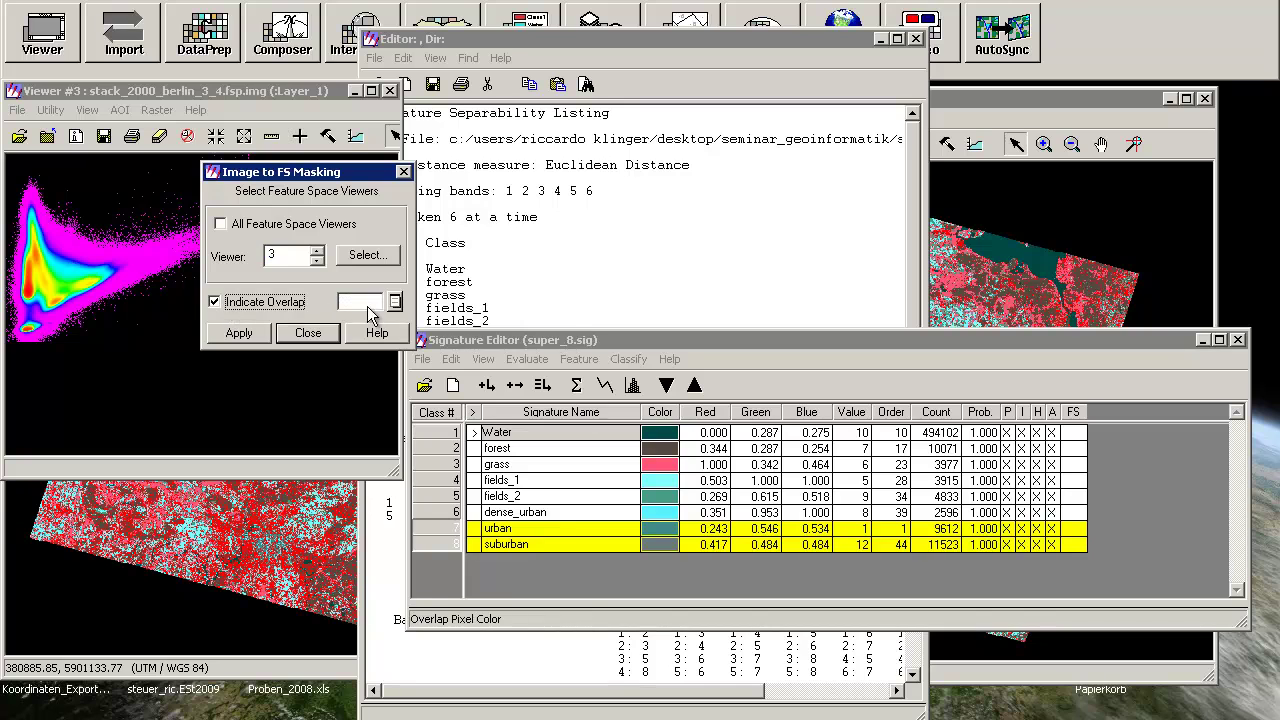
{"action": "left_click", "coordinate": [396, 302]}
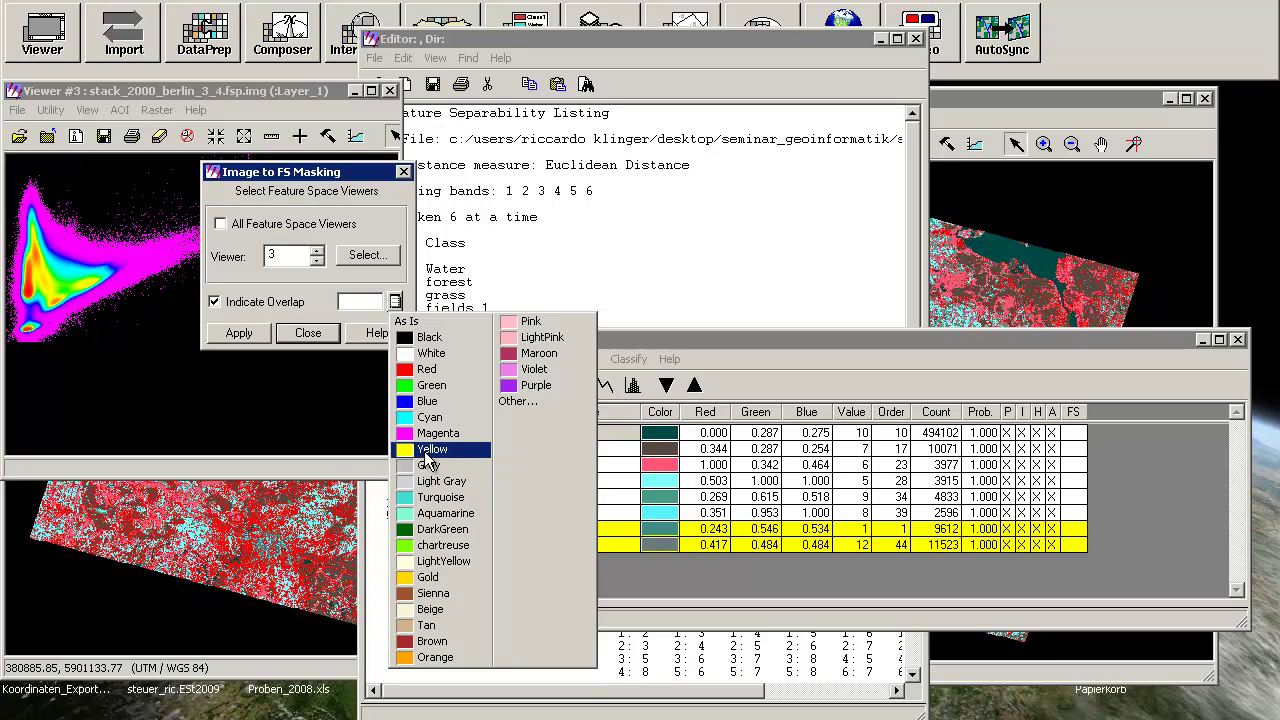
{"action": "left_click", "coordinate": [428, 369]}
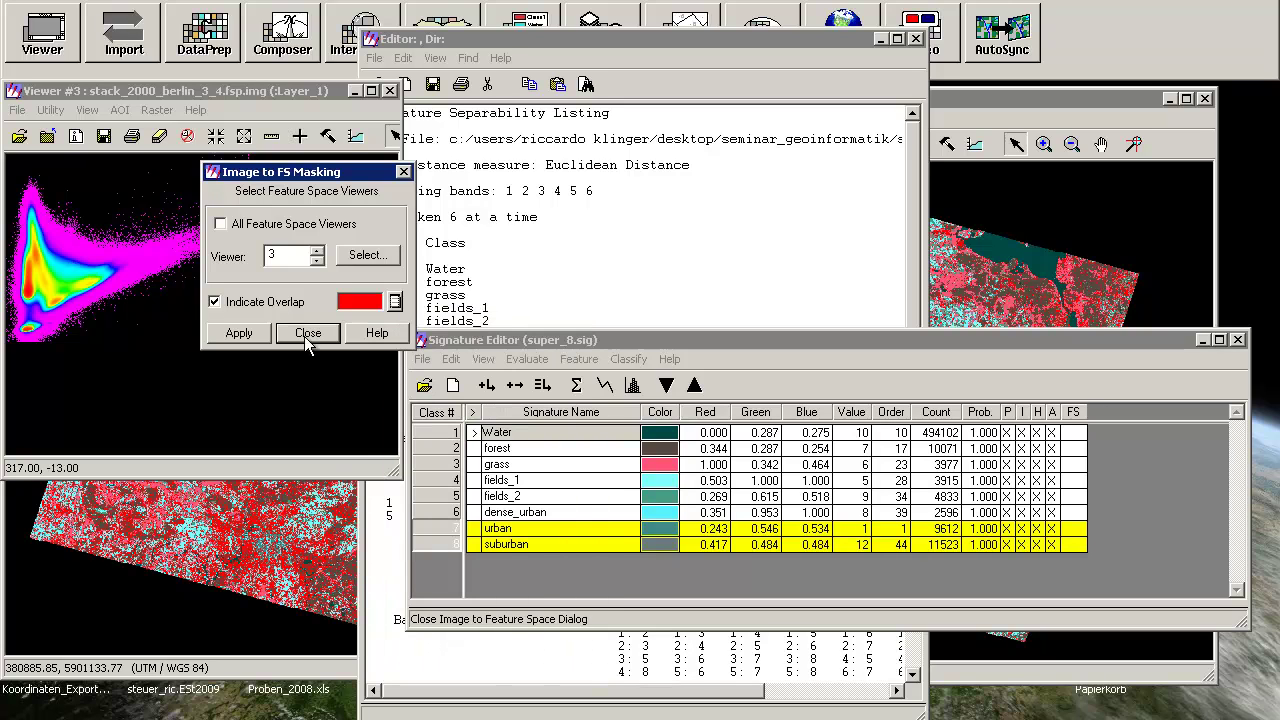
{"action": "left_click", "coordinate": [396, 302]}
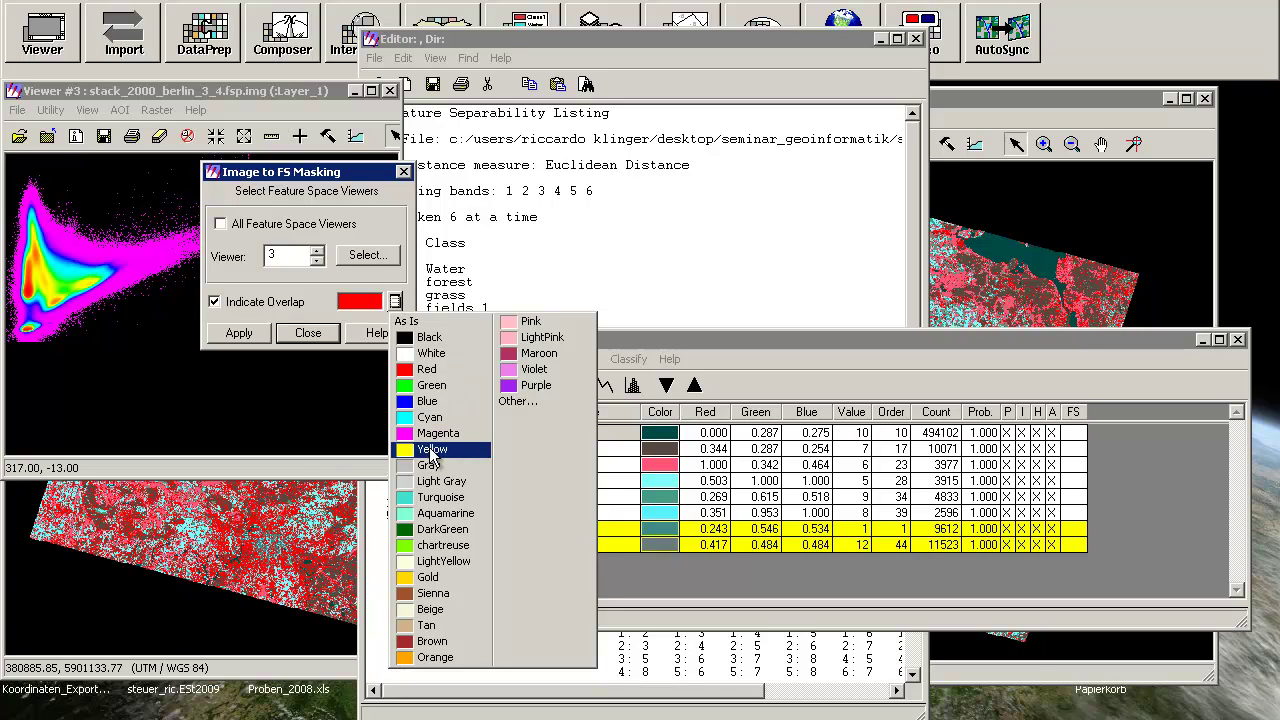
{"action": "left_click", "coordinate": [533, 369]}
{"action": "left_click", "coordinate": [239, 333]}
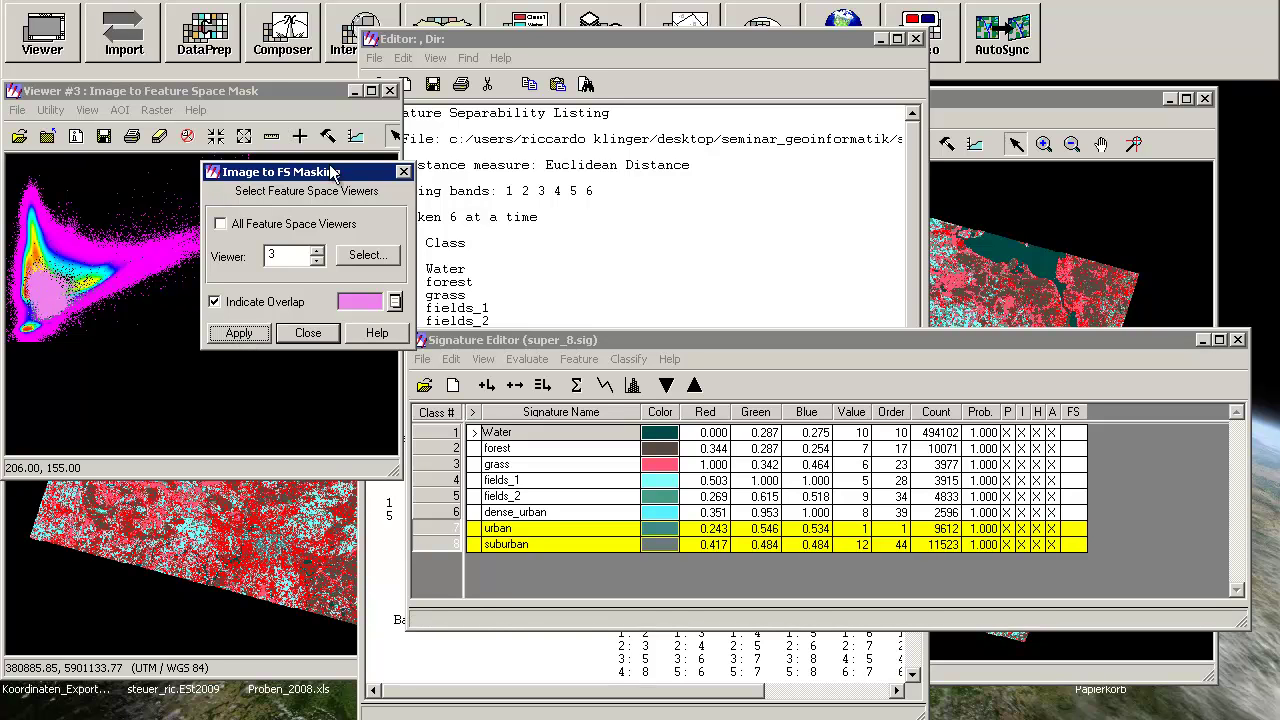
{"action": "left_click", "coordinate": [403, 172]}
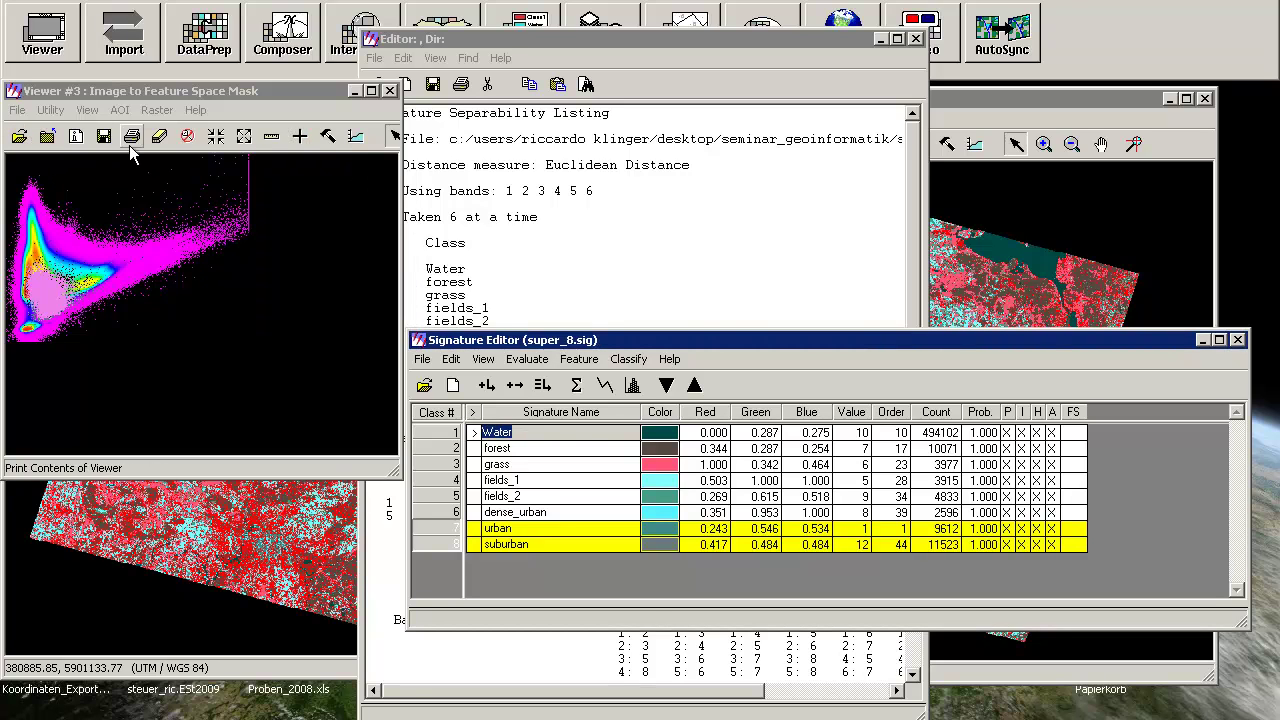
Enlarge Viewer #3, zoom in twice on the masked plot, then close the viewer.
{"action": "left_click", "coordinate": [390, 472]}
{"action": "left_click_drag", "start_coordinate": [812, 614], "coordinate": [910, 630]}
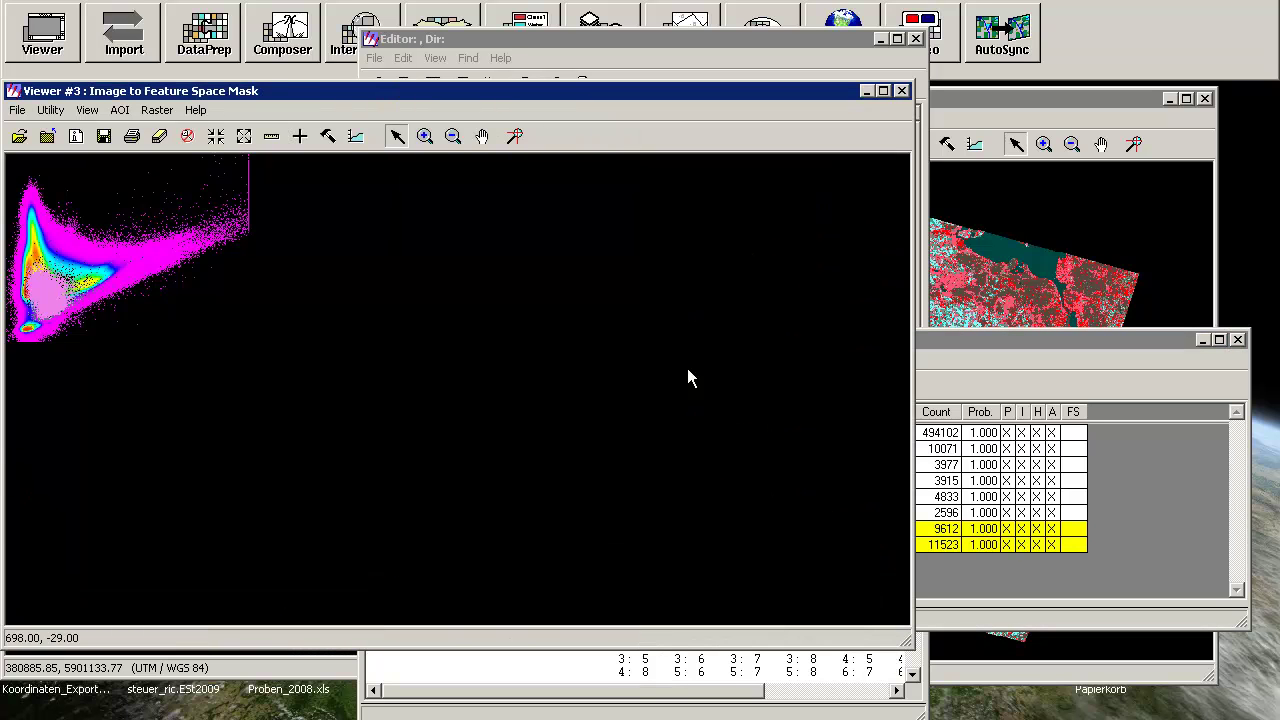
{"action": "left_click", "coordinate": [425, 136]}
{"action": "left_click", "coordinate": [70, 290]}
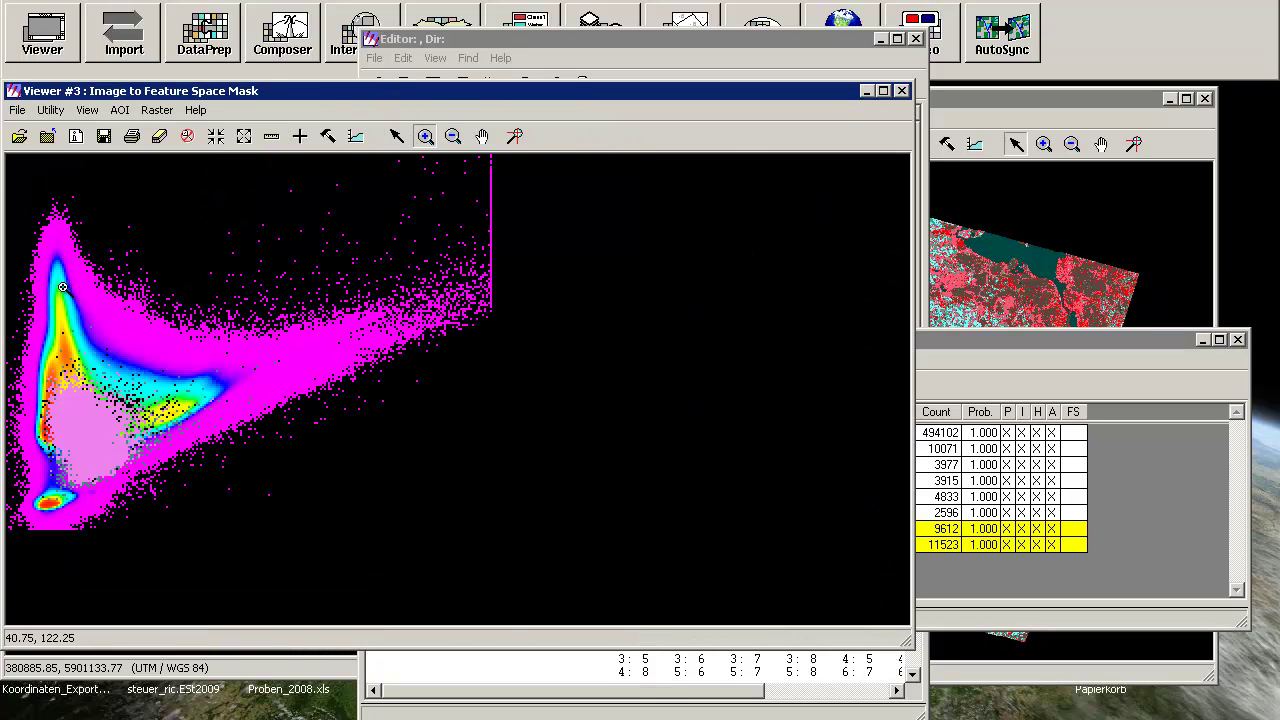
{"action": "left_click", "coordinate": [92, 415]}
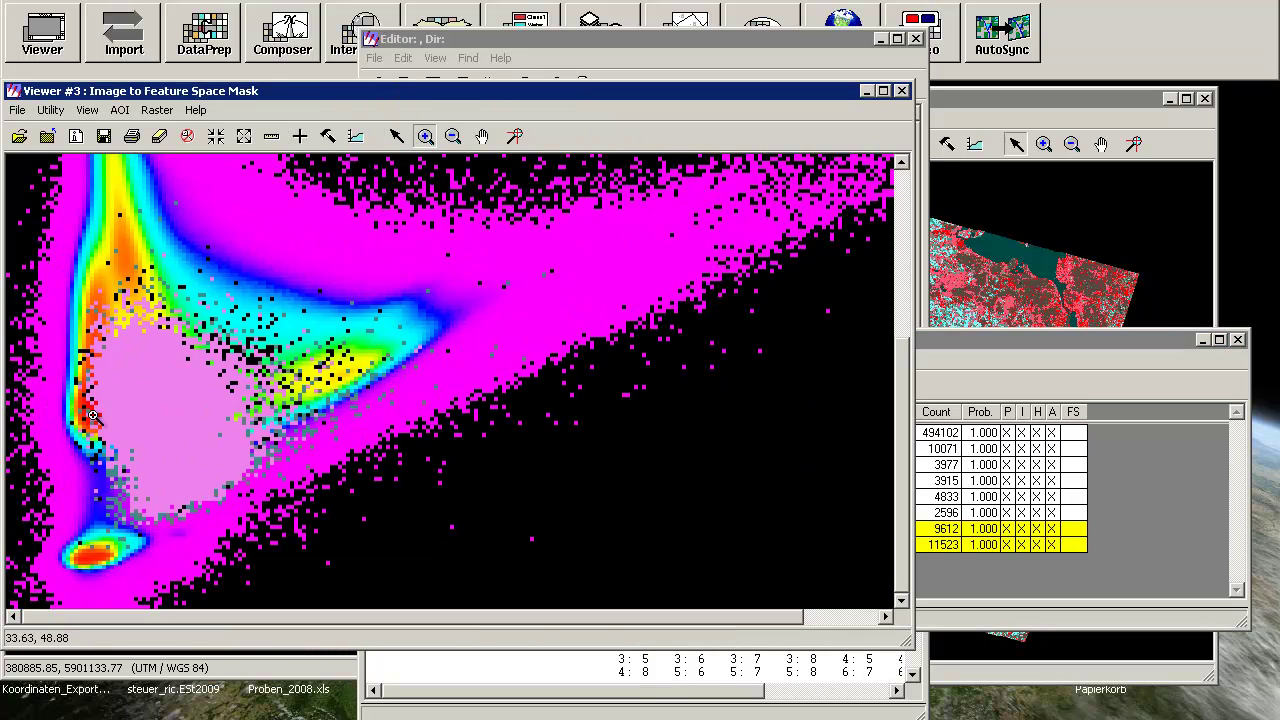
{"action": "left_click", "coordinate": [903, 92]}
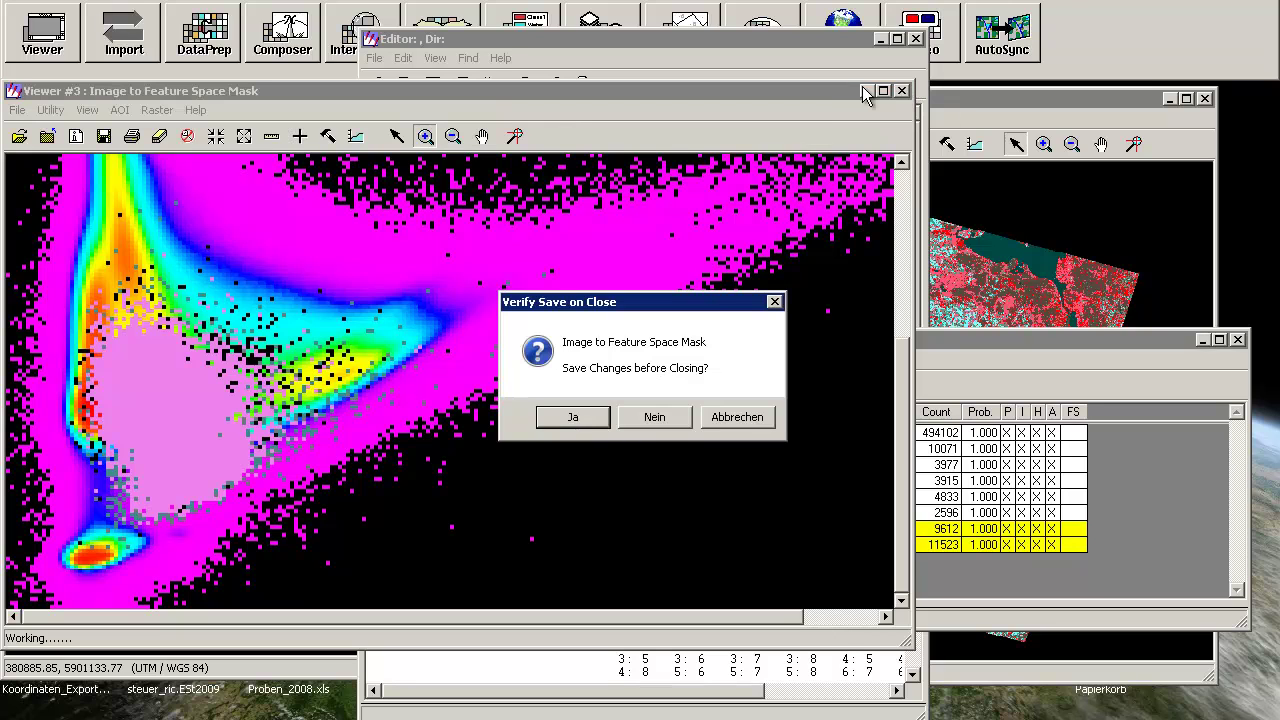
Answer Nein to saving the mask, maximize the separability listing, and highlight 158 and the last row's values.
{"action": "left_click", "coordinate": [652, 418]}
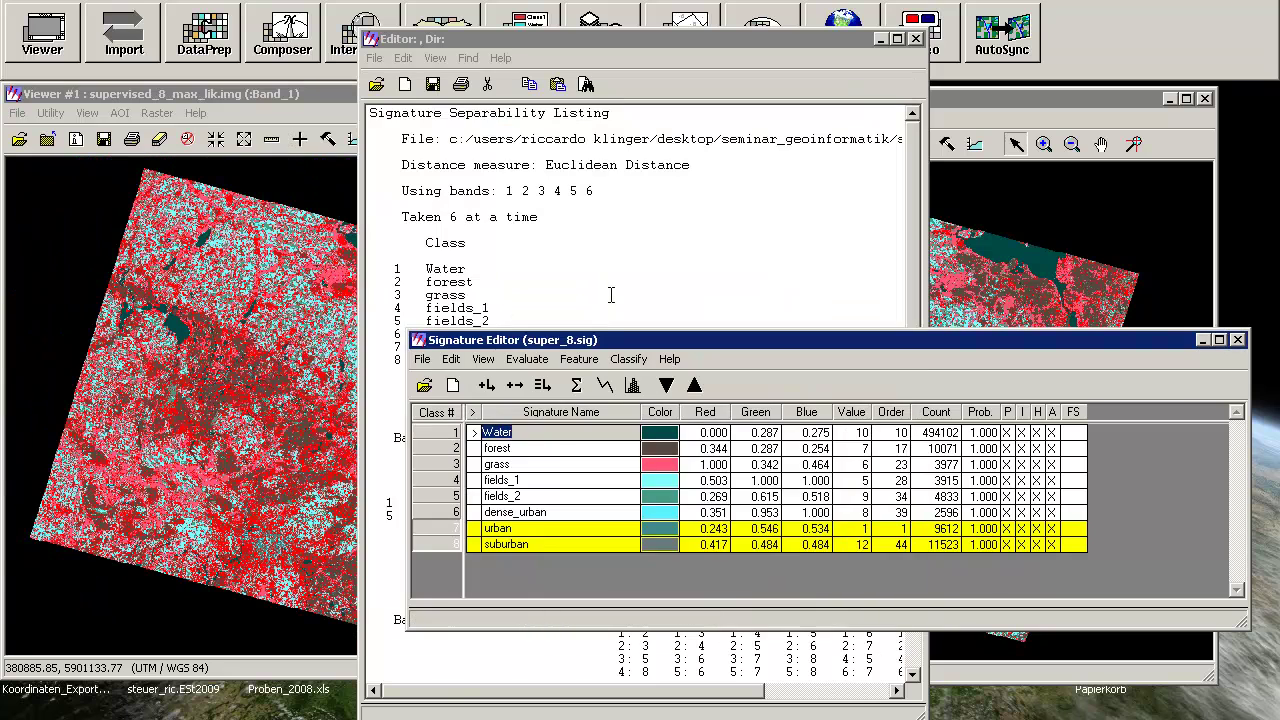
{"action": "left_click", "coordinate": [610, 294]}
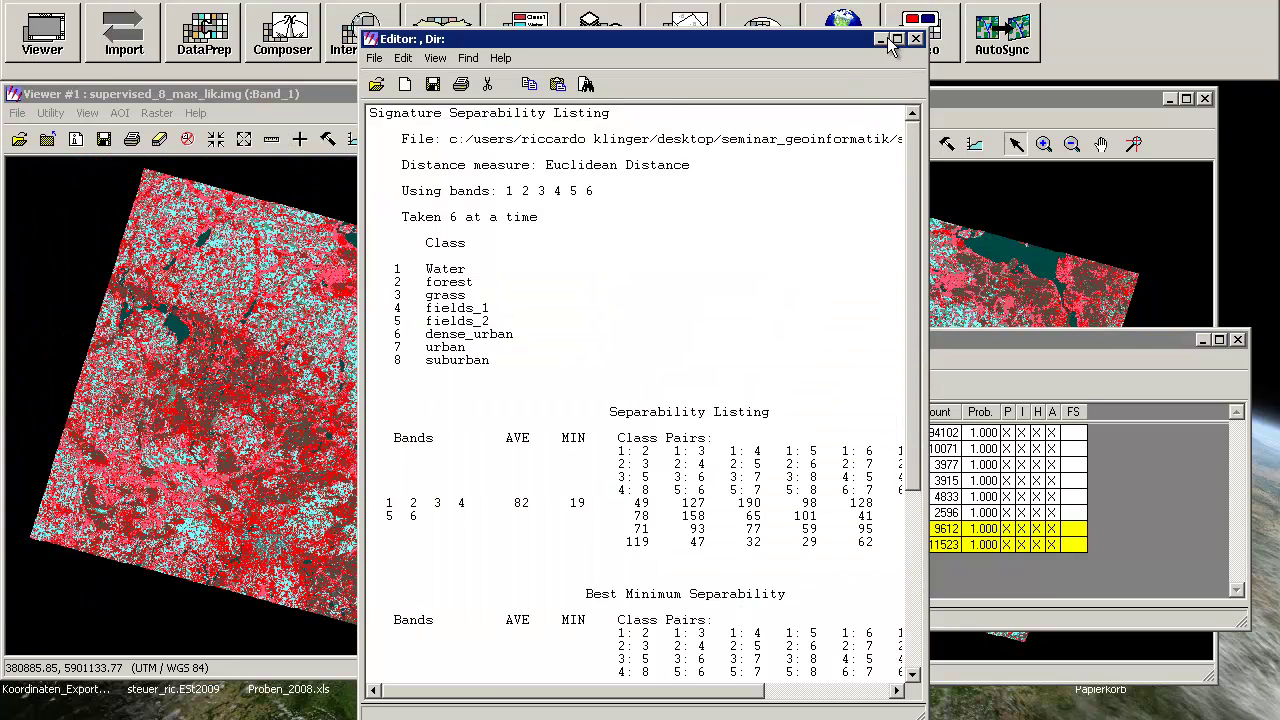
{"action": "left_click", "coordinate": [896, 39]}
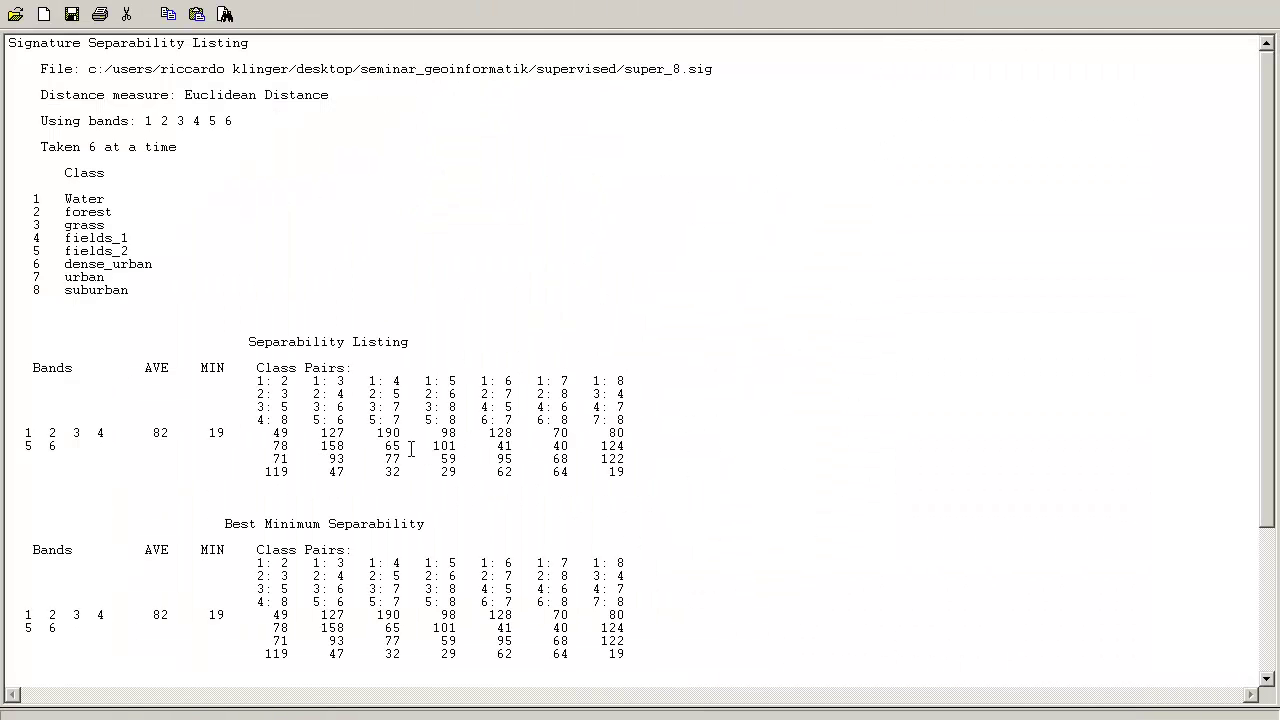
{"action": "double_click", "coordinate": [332, 446]}
{"action": "left_click_drag", "start_coordinate": [386, 472], "coordinate": [413, 471]}
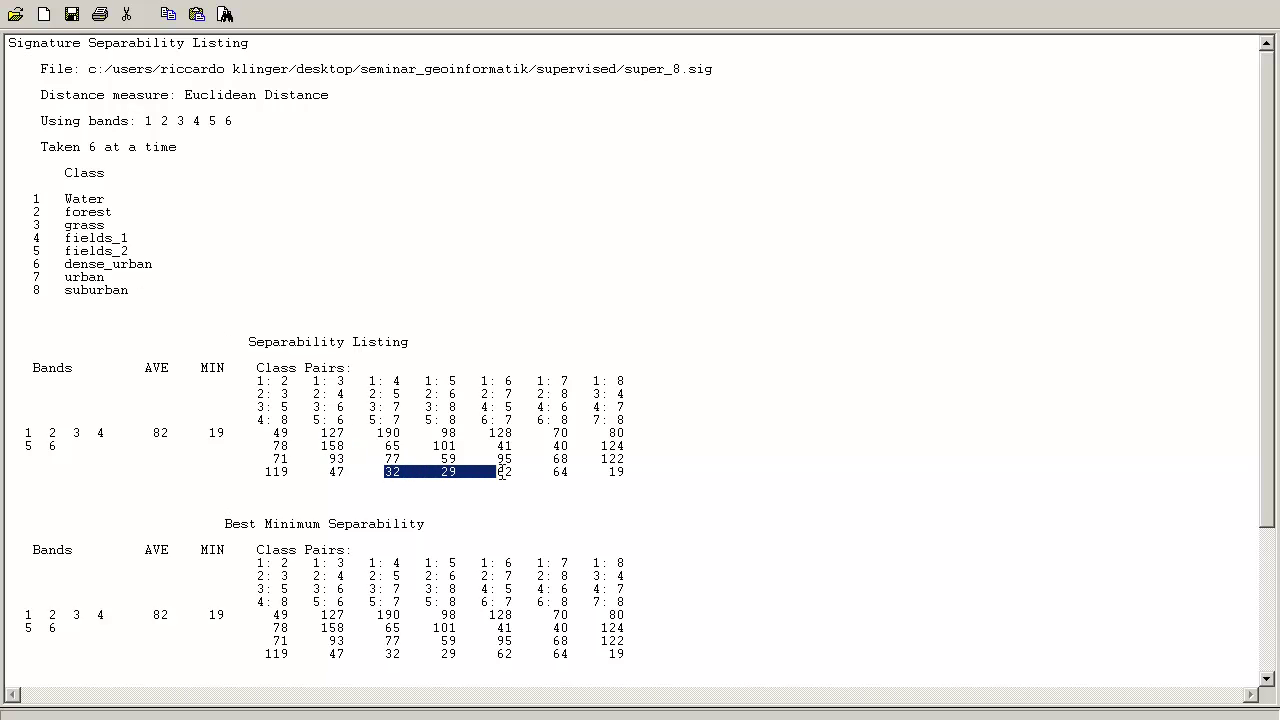
{"action": "left_click_drag", "start_coordinate": [502, 474], "coordinate": [418, 480]}
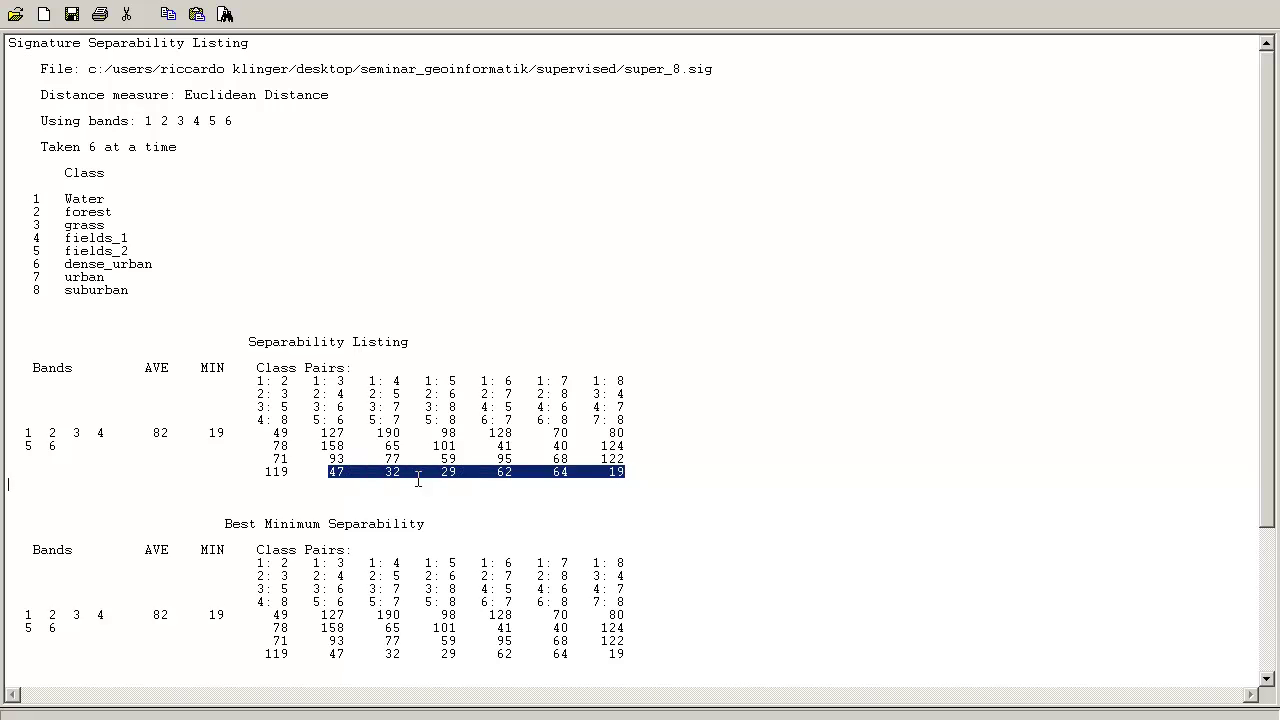
{"action": "left_click", "coordinate": [500, 483]}
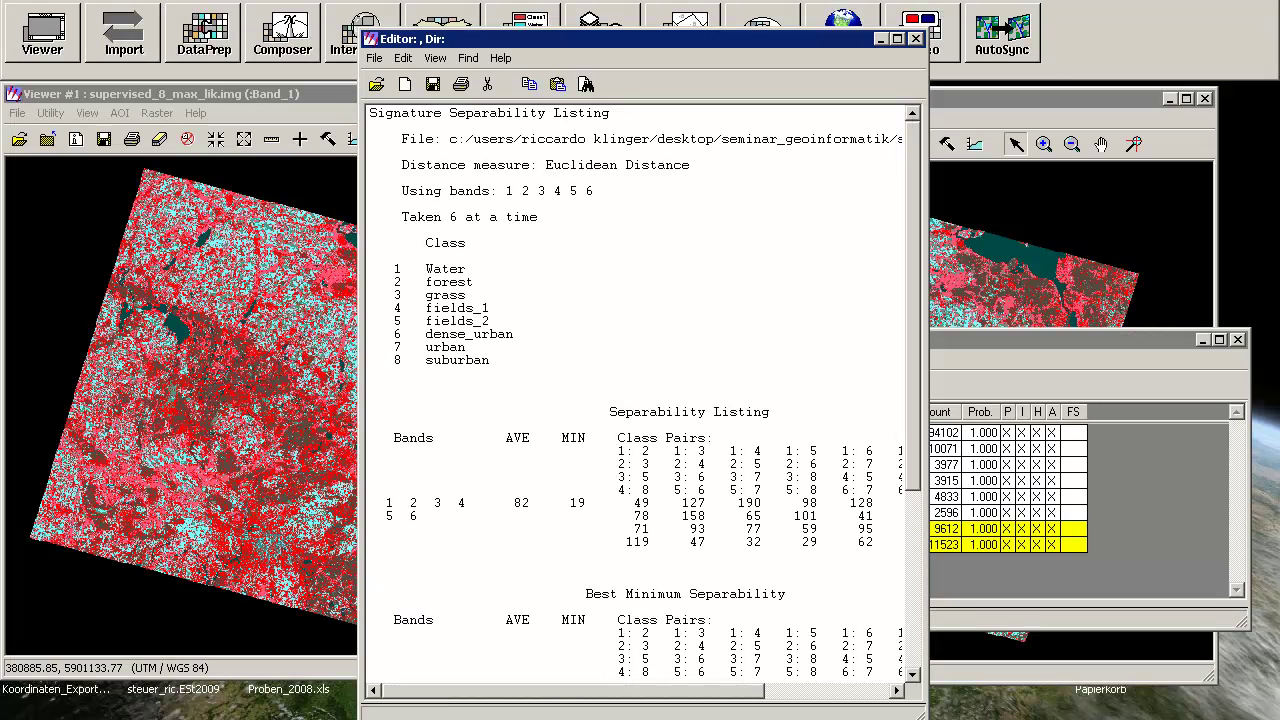
Zoom both the minimum-distance and maximum-likelihood viewers closely onto the same lake area.
{"action": "left_click", "coordinate": [1046, 96]}
{"action": "left_click", "coordinate": [1043, 146]}
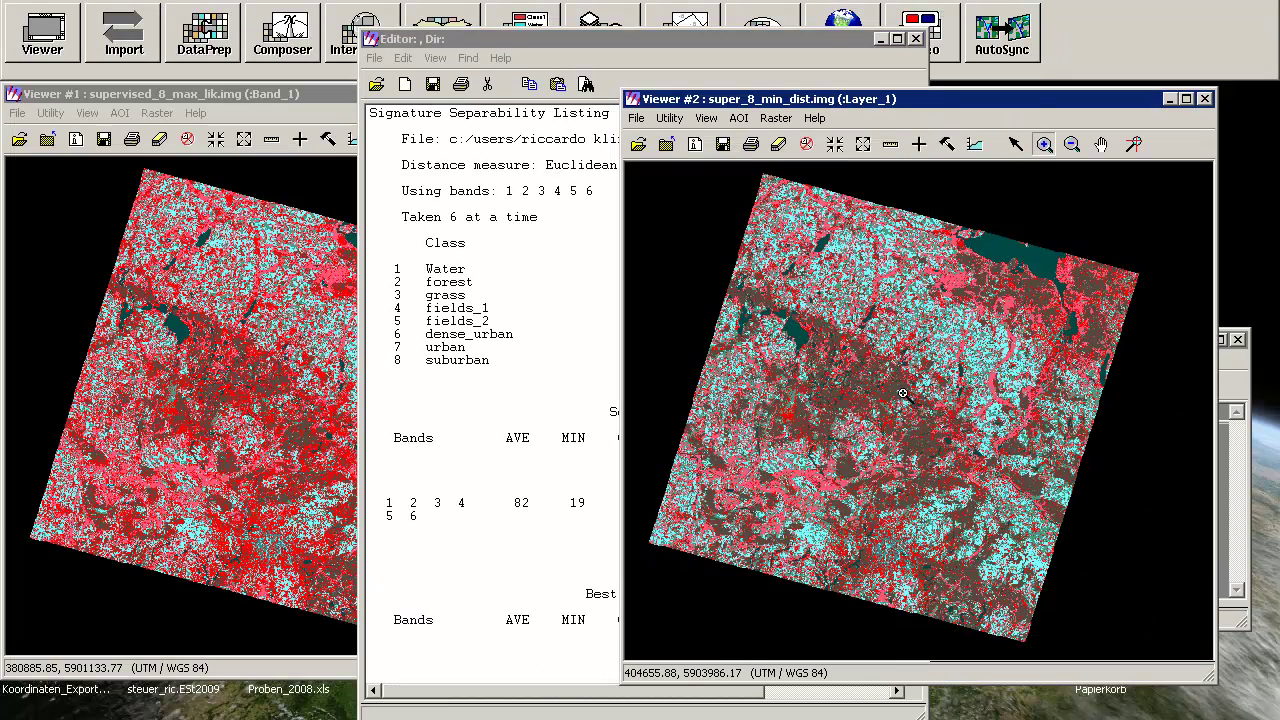
{"action": "left_click", "coordinate": [918, 594]}
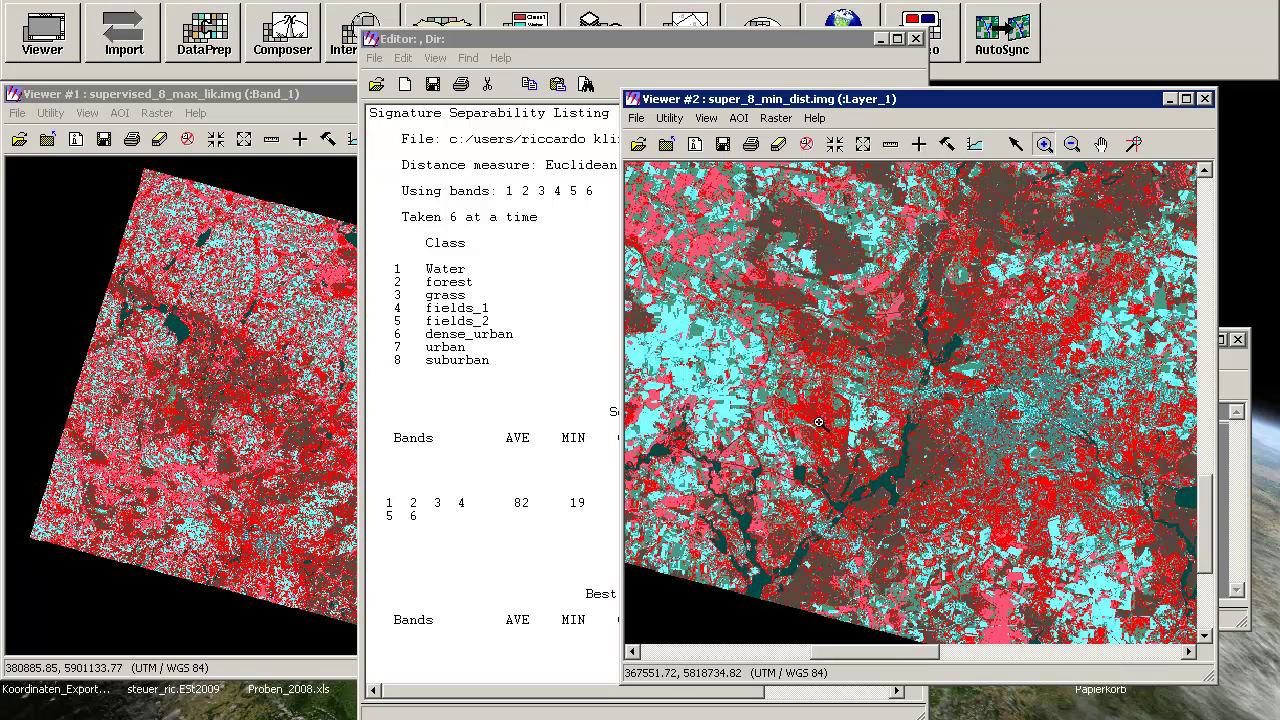
{"action": "left_click", "coordinate": [186, 95]}
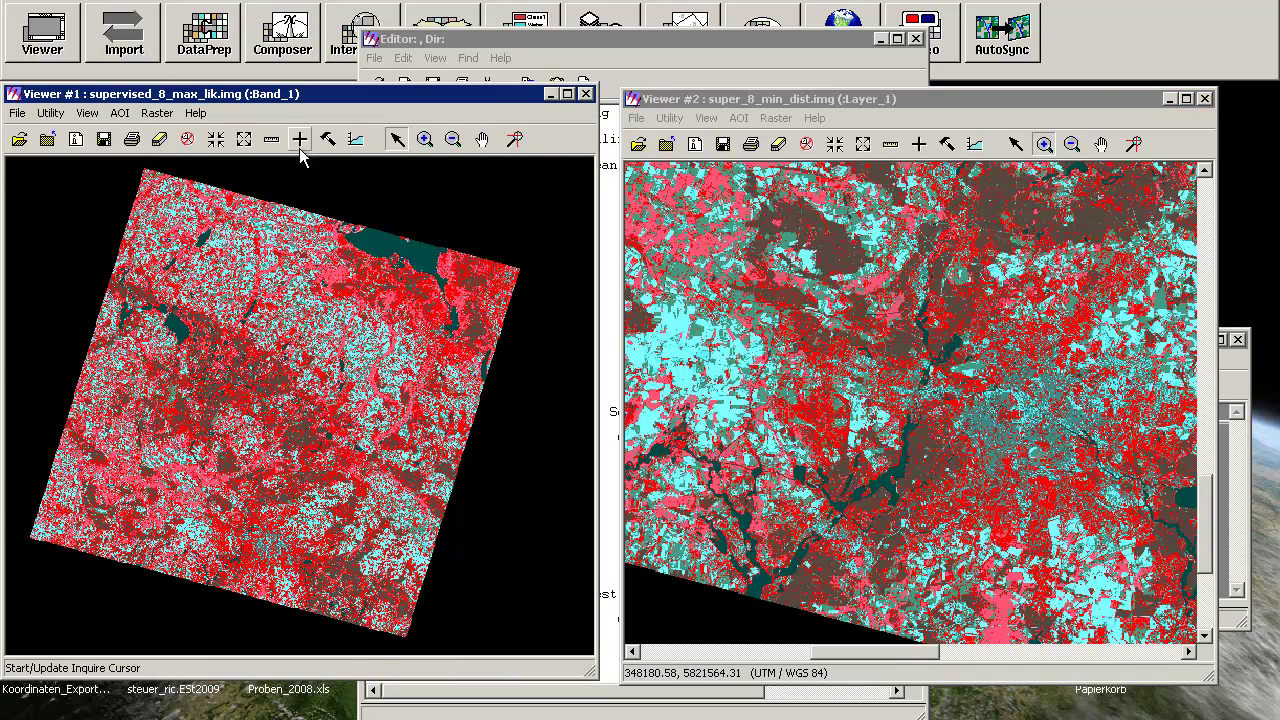
{"action": "left_click", "coordinate": [425, 139]}
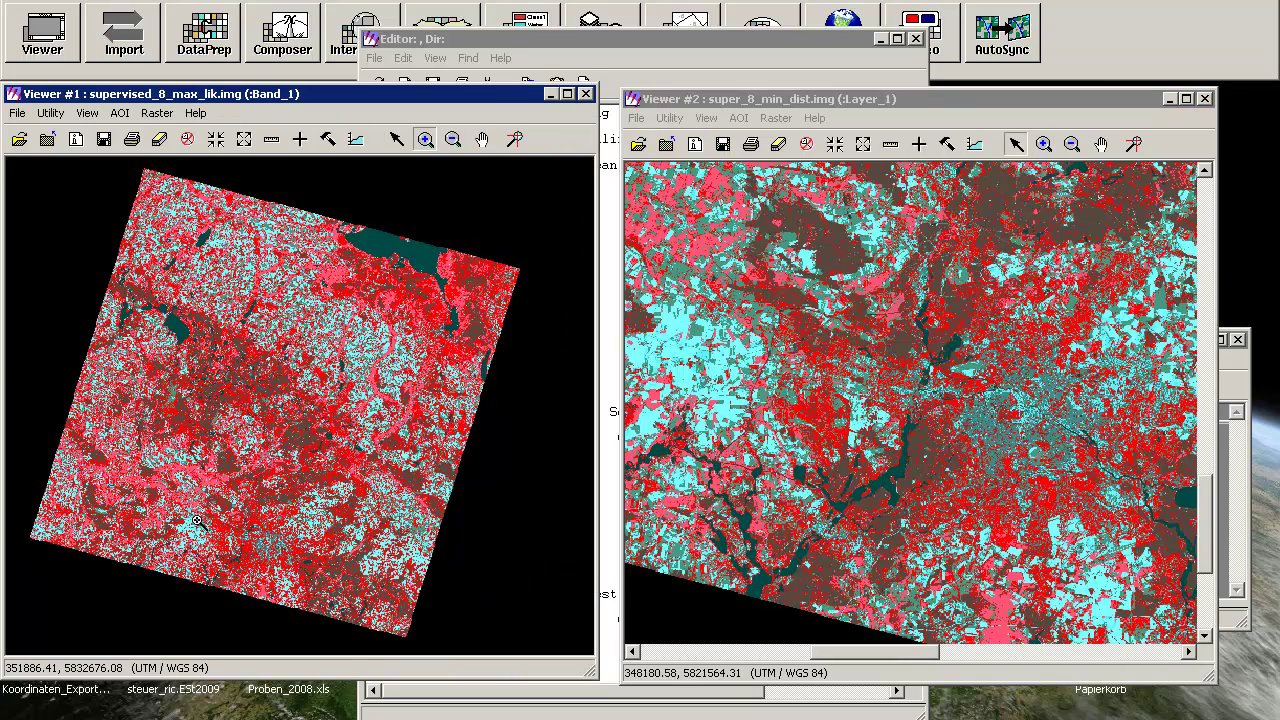
{"action": "left_click", "coordinate": [275, 574]}
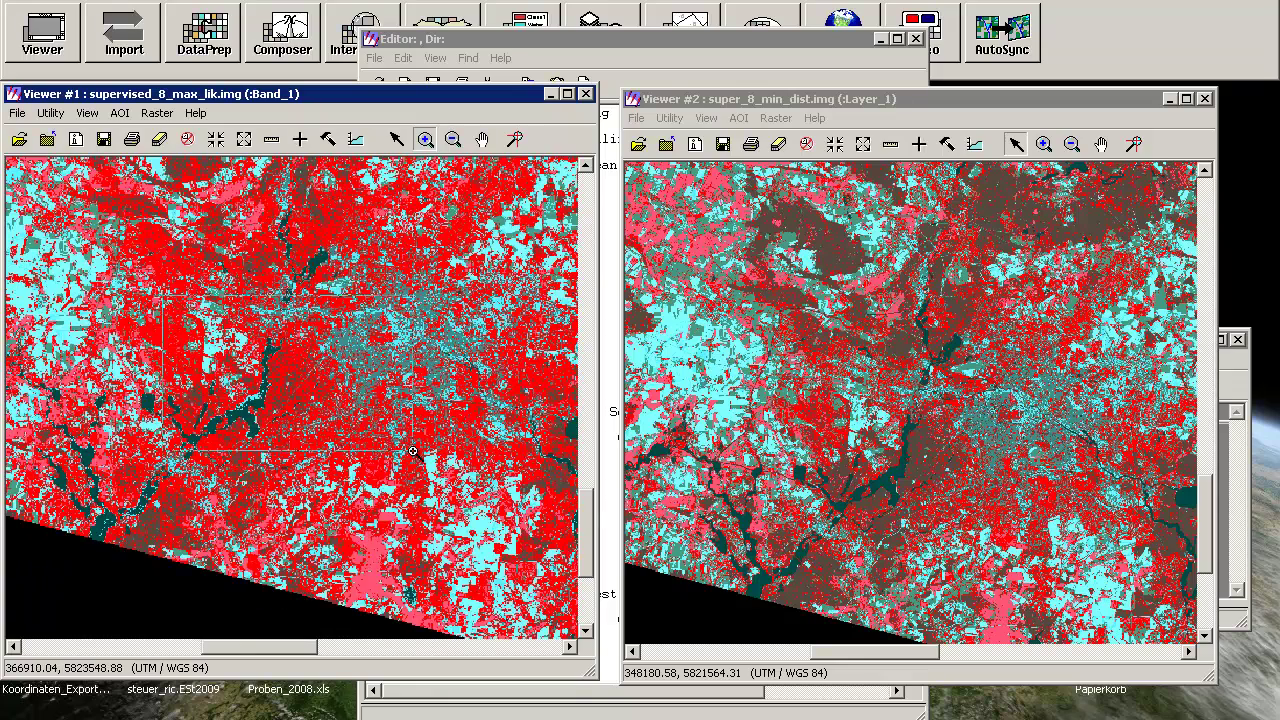
{"action": "left_click", "coordinate": [262, 366]}
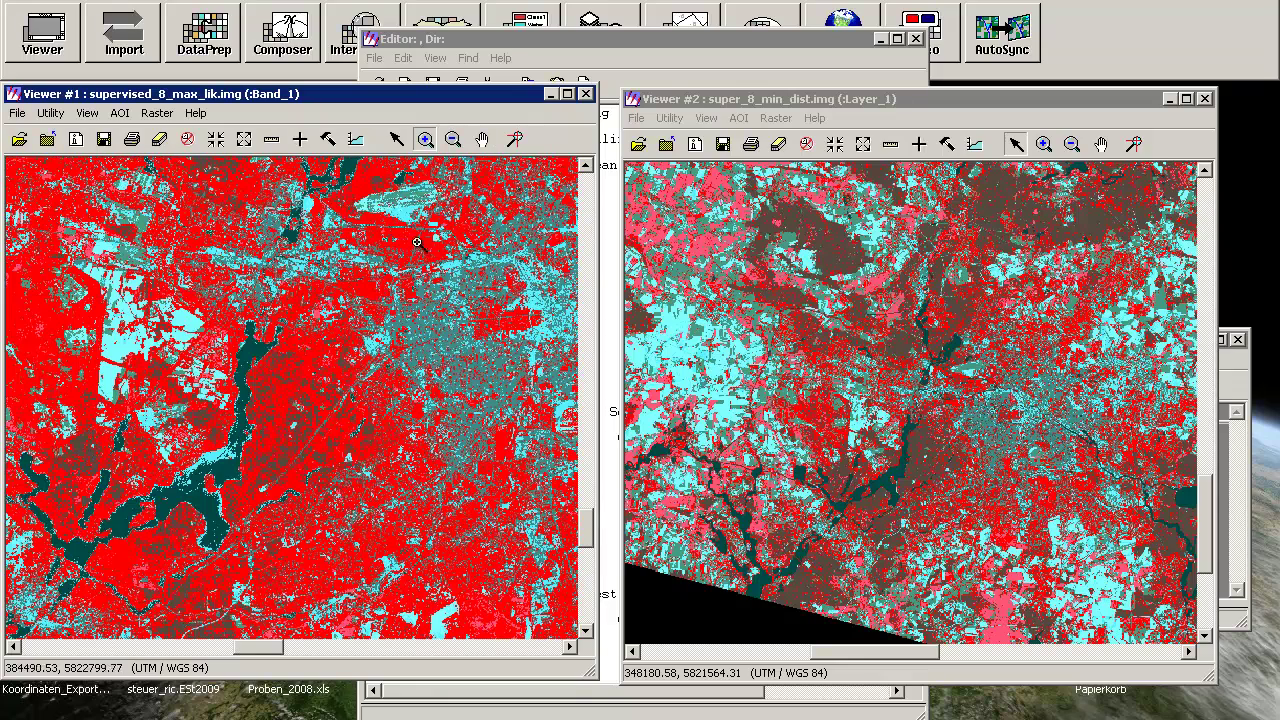
{"action": "left_click", "coordinate": [1043, 145]}
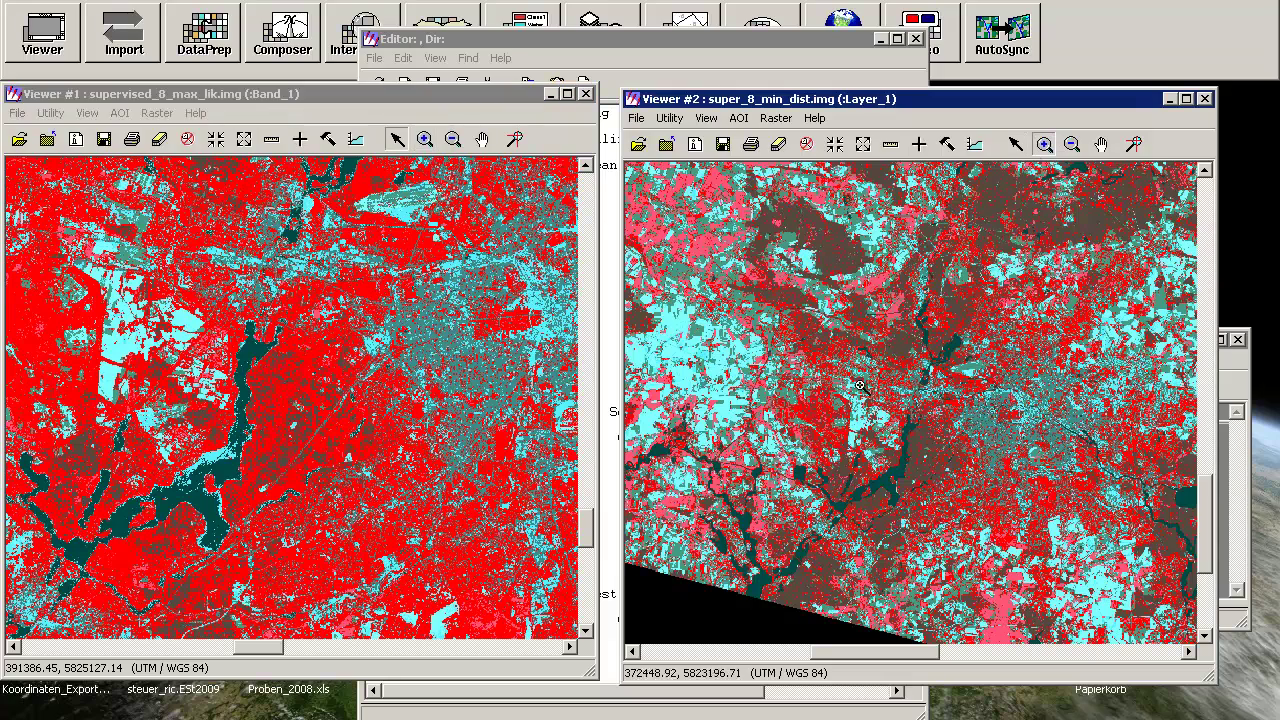
{"action": "left_click", "coordinate": [978, 535]}
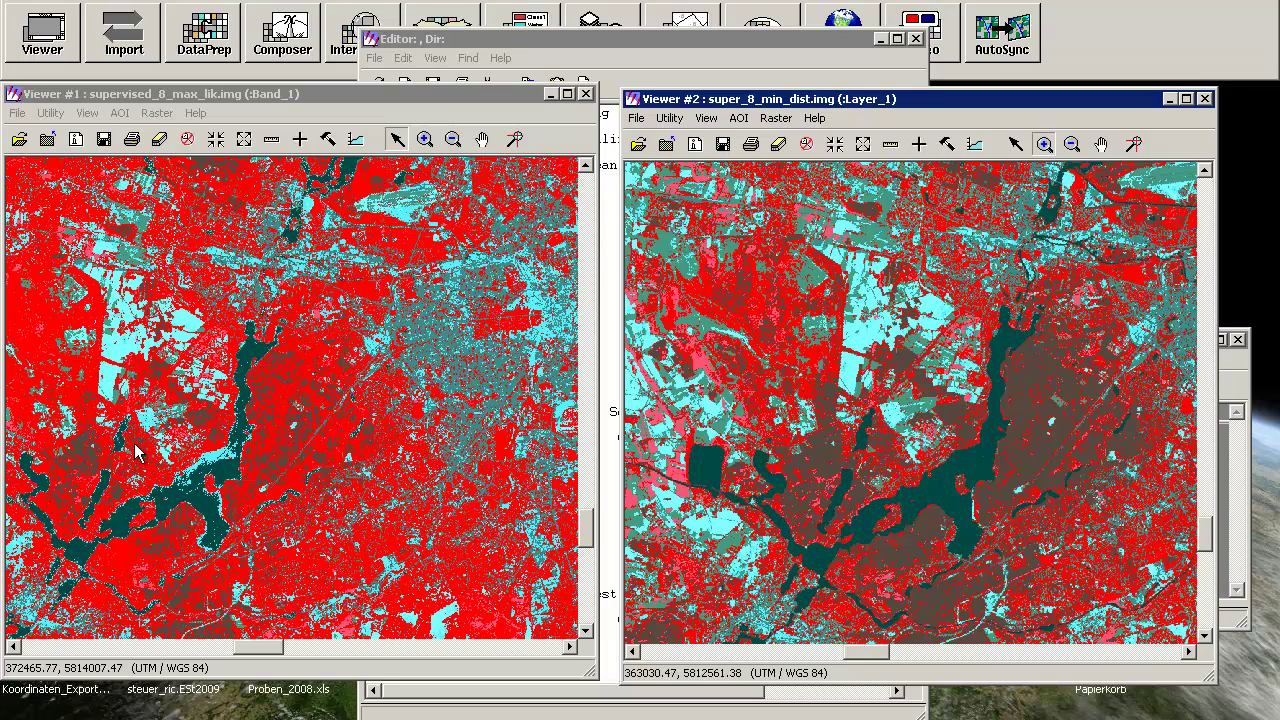
{"action": "left_click", "coordinate": [424, 140]}
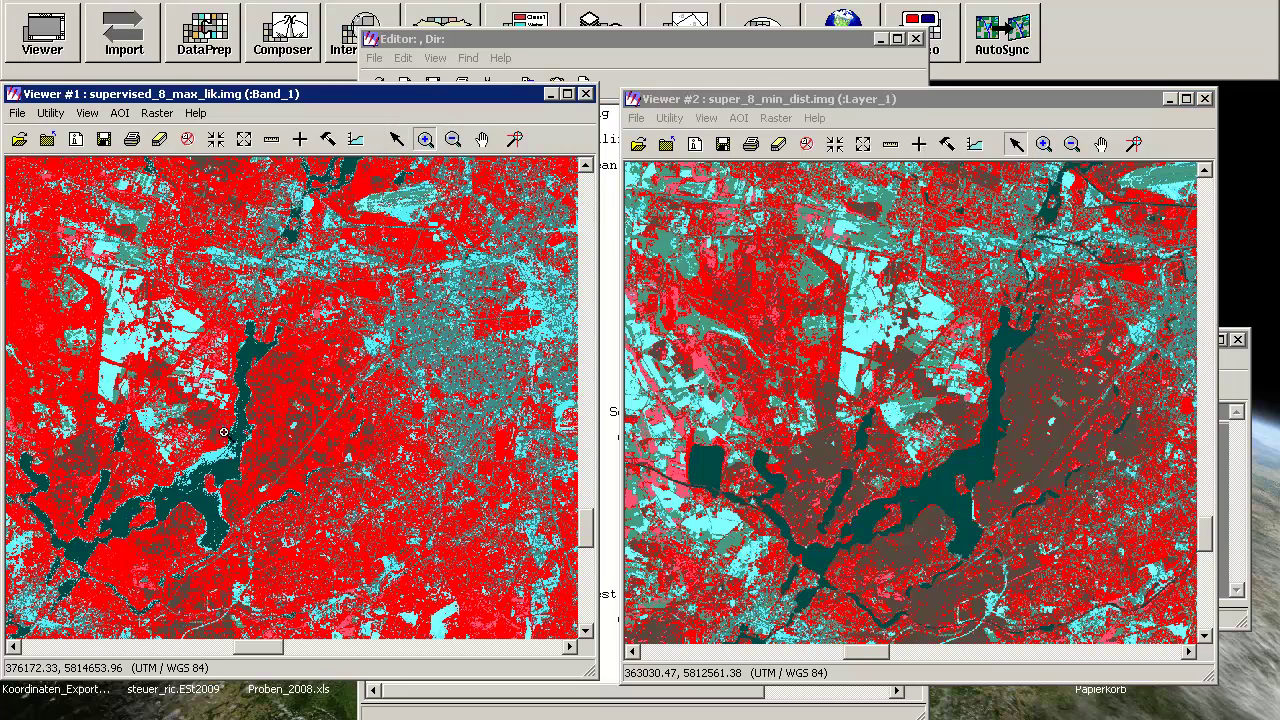
{"action": "left_click_drag", "start_coordinate": [120, 450], "coordinate": [294, 562]}
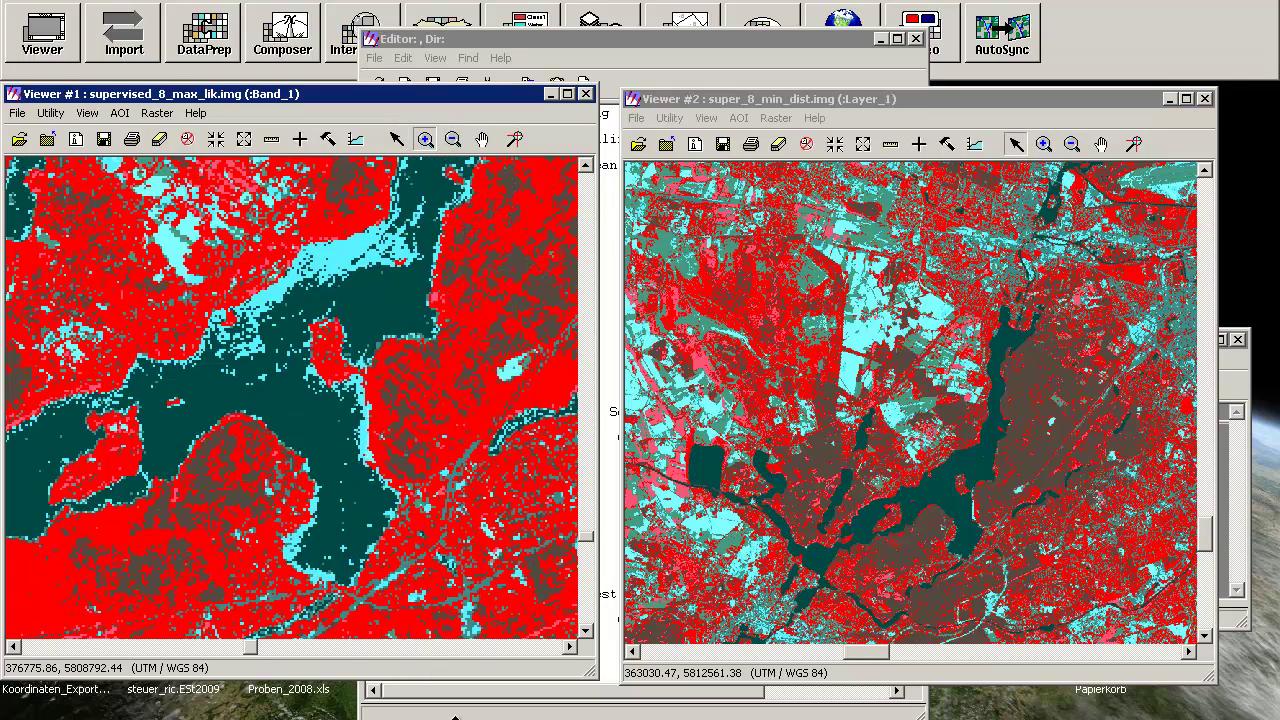
Bring the separability report forward and widen it to show all class-pair columns.
{"action": "left_click", "coordinate": [455, 714]}
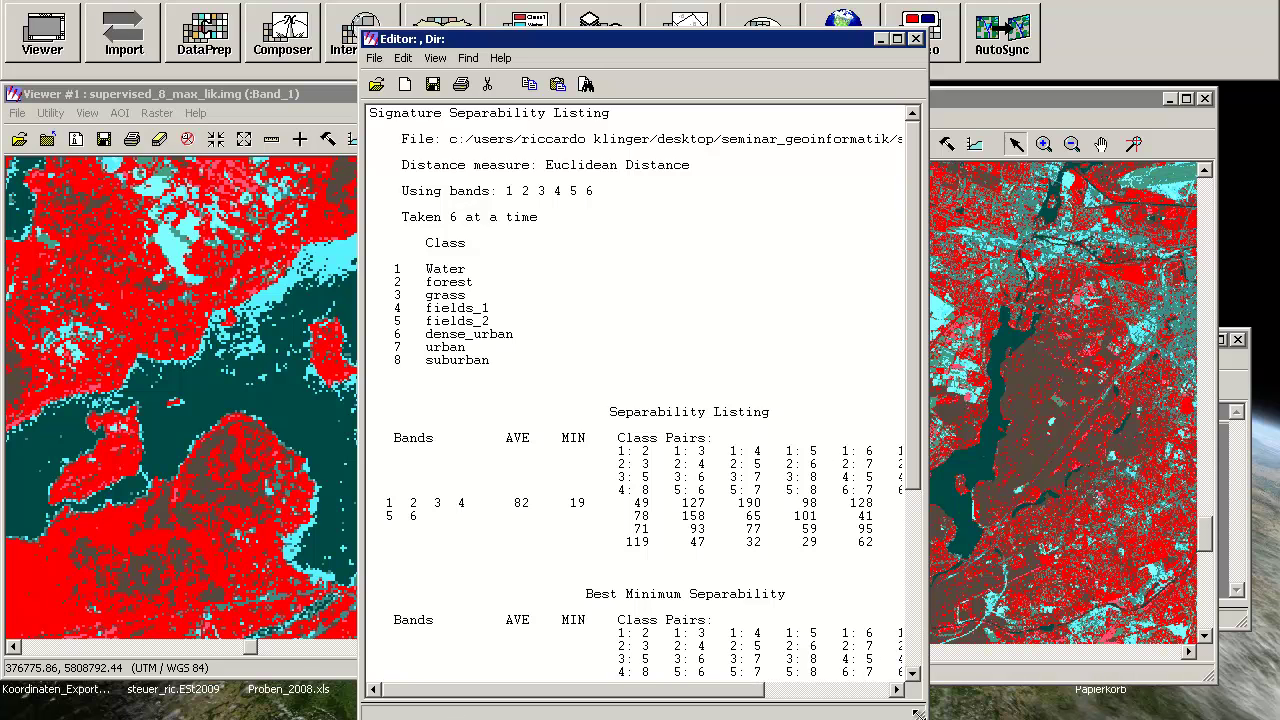
{"action": "left_click_drag", "start_coordinate": [928, 400], "coordinate": [1270, 566]}
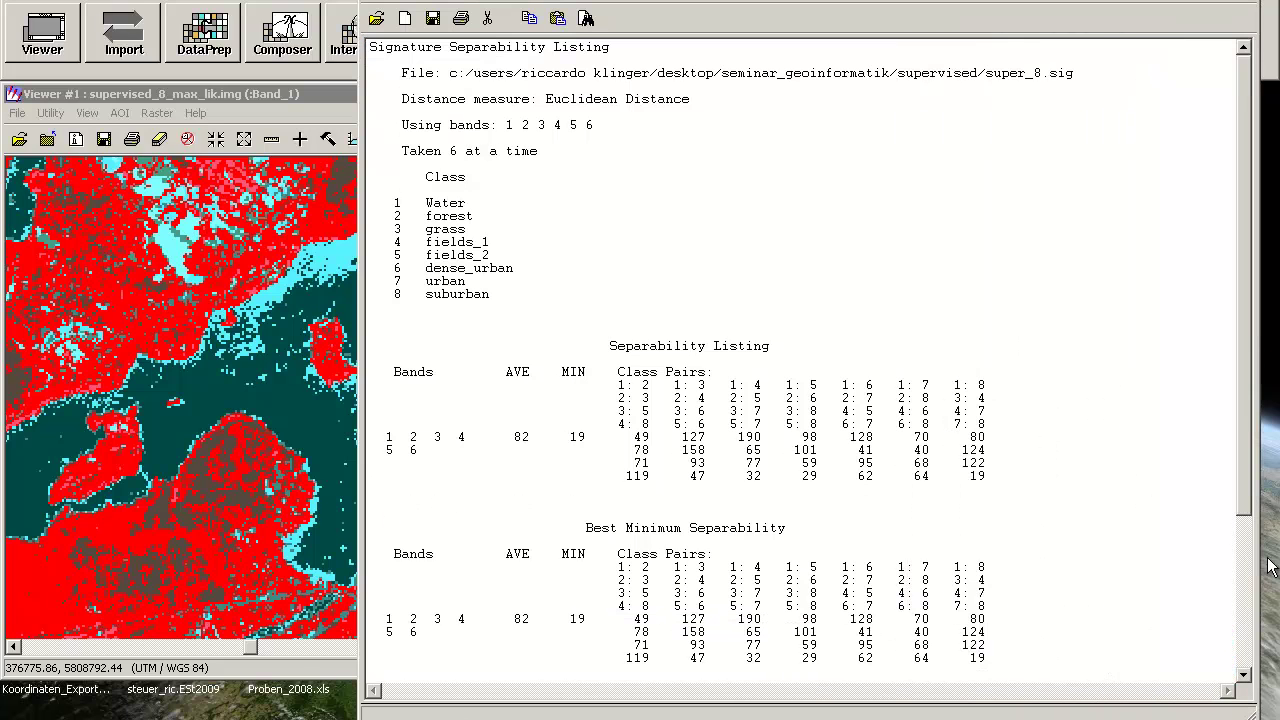
{"action": "mouse_move", "coordinate": [1246, 505]}
{"action": "left_mouse_down"}
{"action": "mouse_move", "coordinate": [1248, 628]}
{"action": "mouse_move", "coordinate": [1262, 568]}
{"action": "mouse_move", "coordinate": [1262, 622]}
{"action": "mouse_move", "coordinate": [1229, 487]}
{"action": "left_mouse_up"}
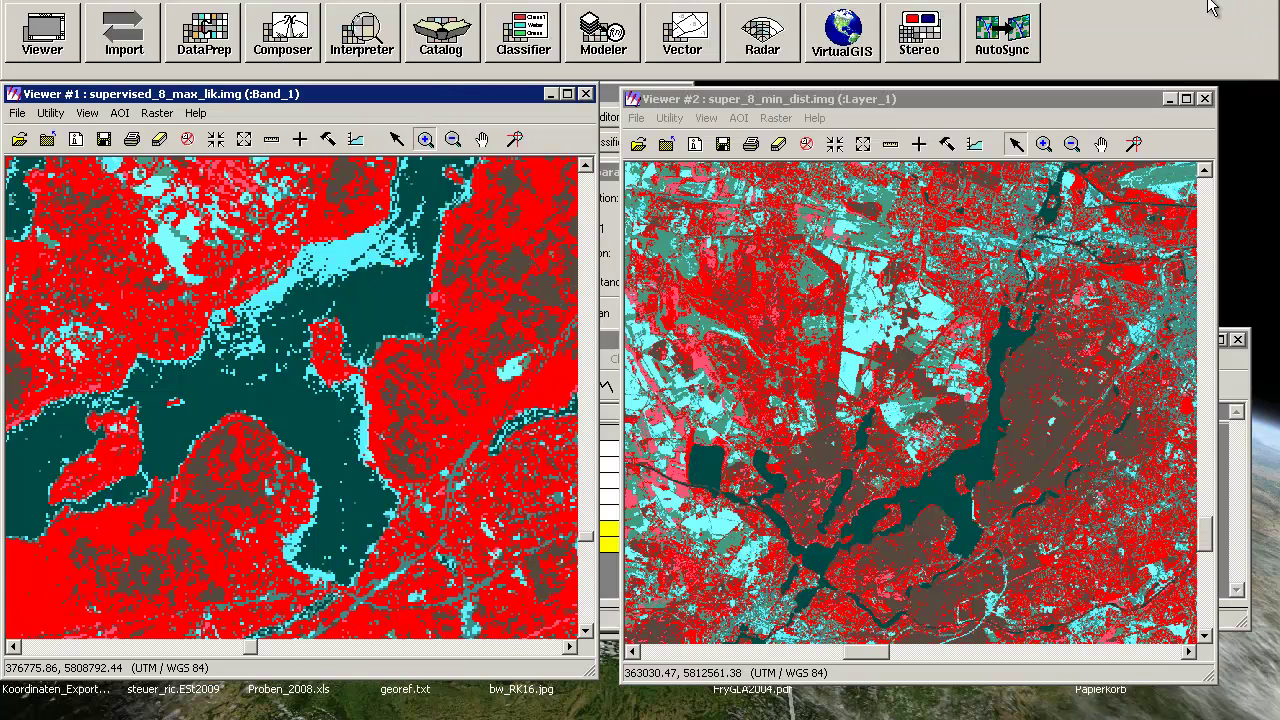
Compute the urban/suburban contingency matrix with Minimum Distance rule and pixel percentages, then close the report.
{"action": "left_click", "coordinate": [606, 352]}
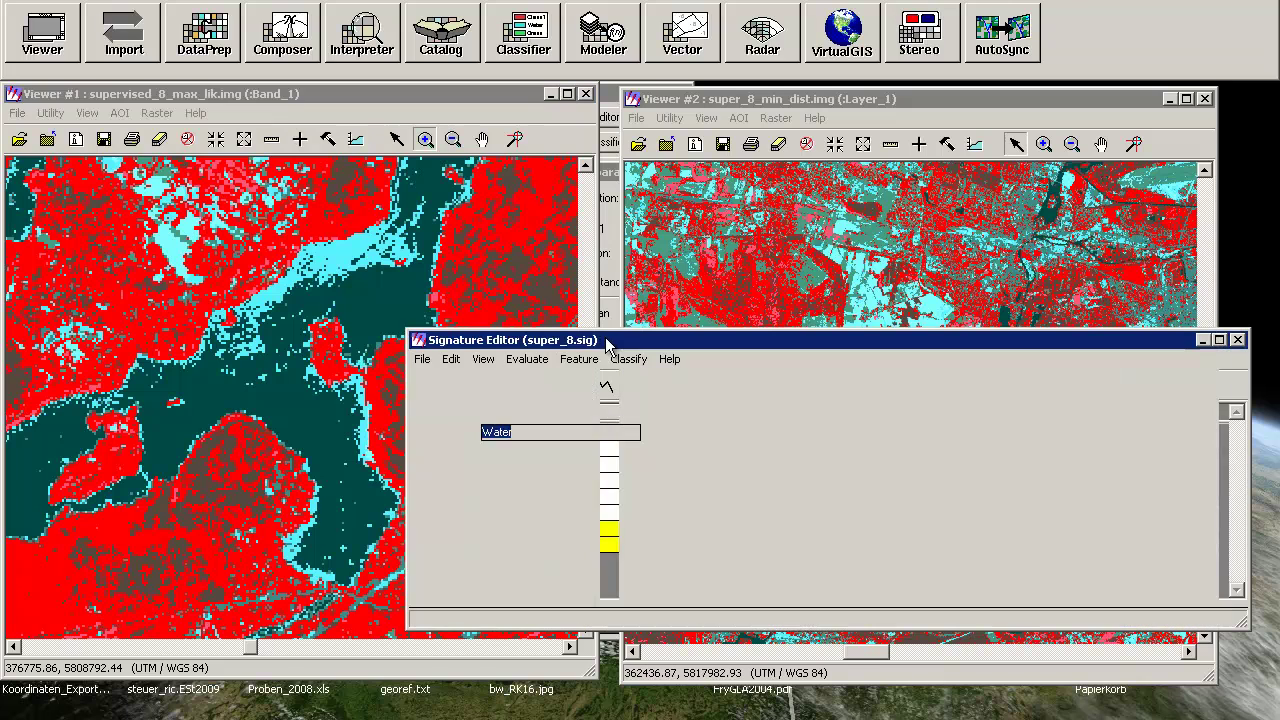
{"action": "left_click", "coordinate": [527, 359]}
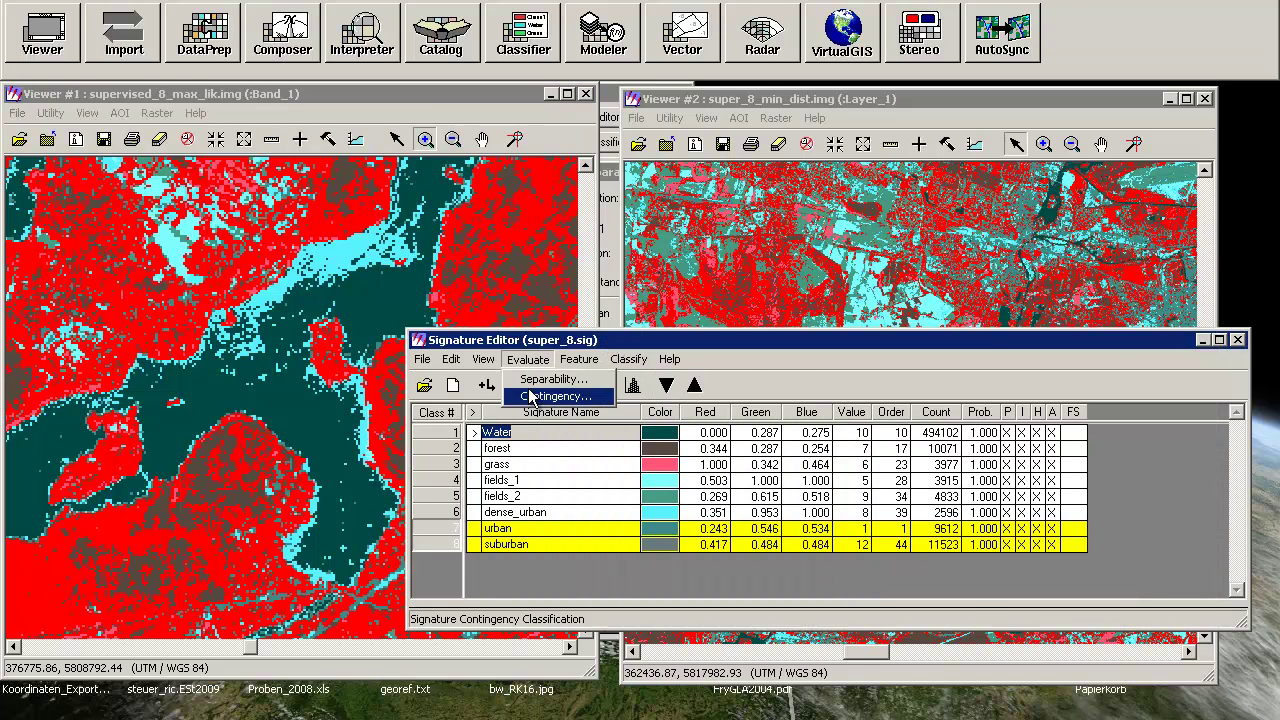
{"action": "left_click", "coordinate": [540, 396]}
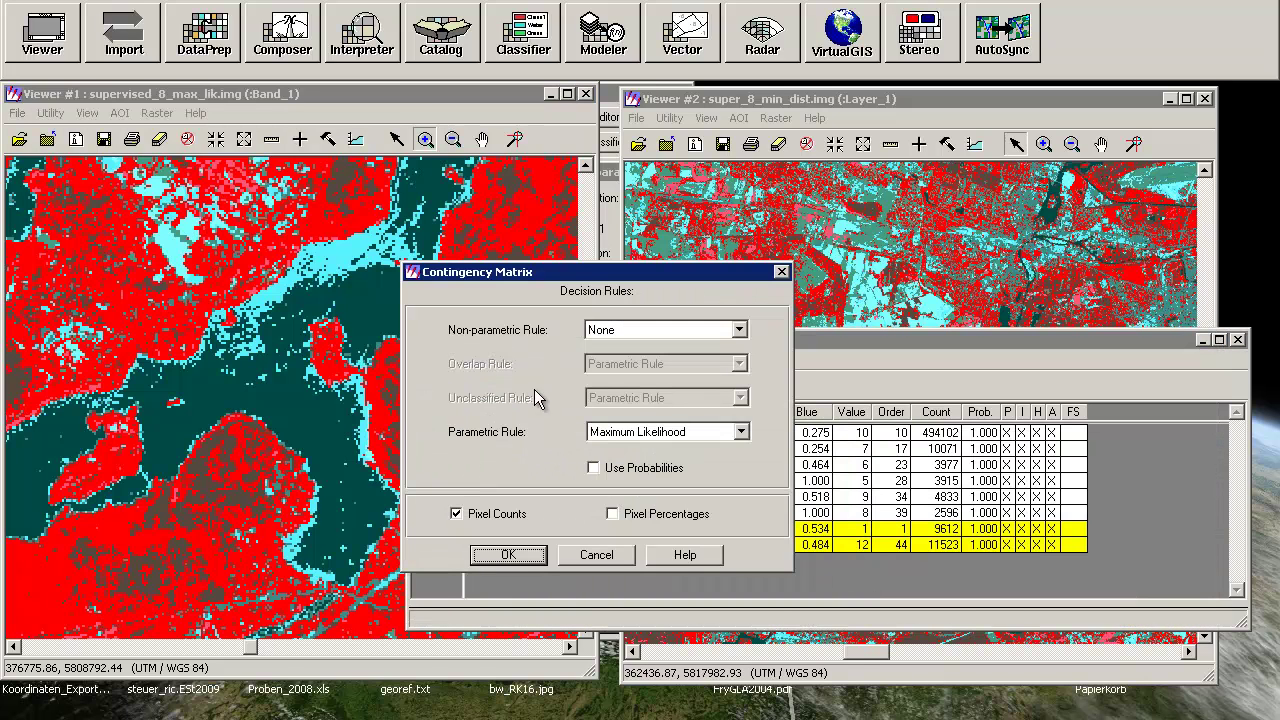
{"action": "left_click", "coordinate": [626, 431]}
{"action": "left_click", "coordinate": [622, 476]}
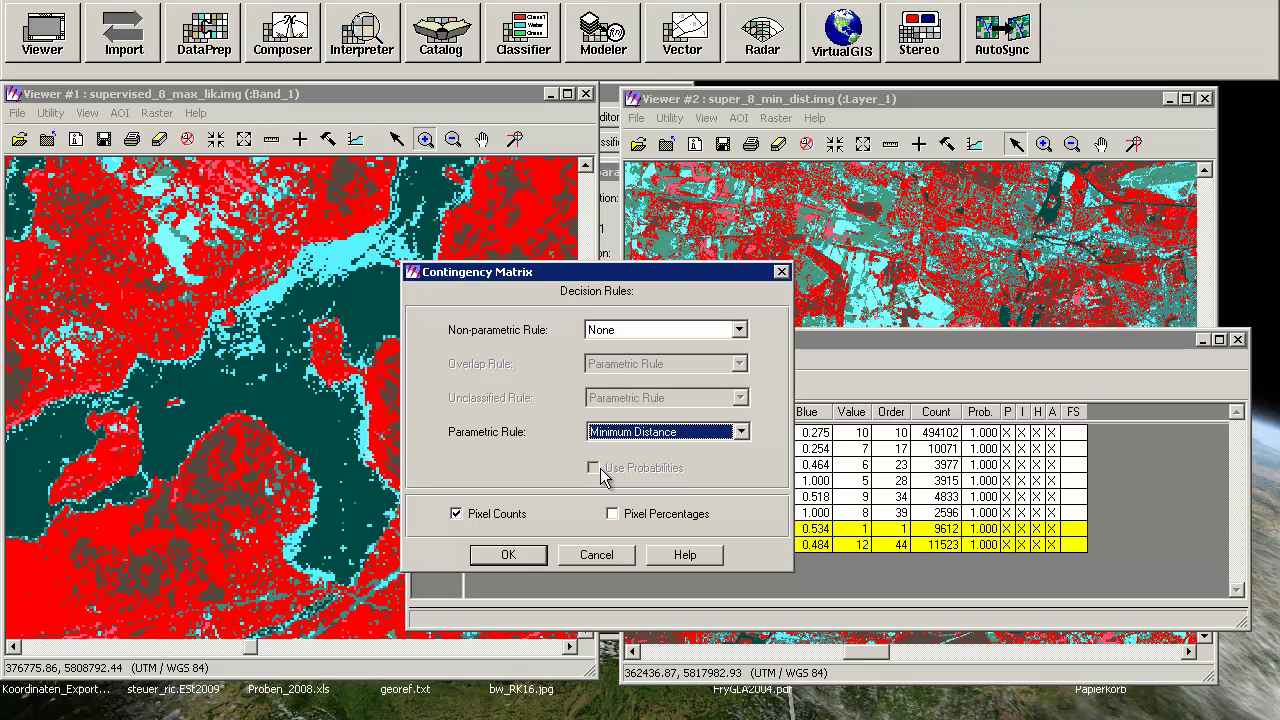
{"action": "left_click", "coordinate": [612, 512]}
{"action": "left_click", "coordinate": [488, 562]}
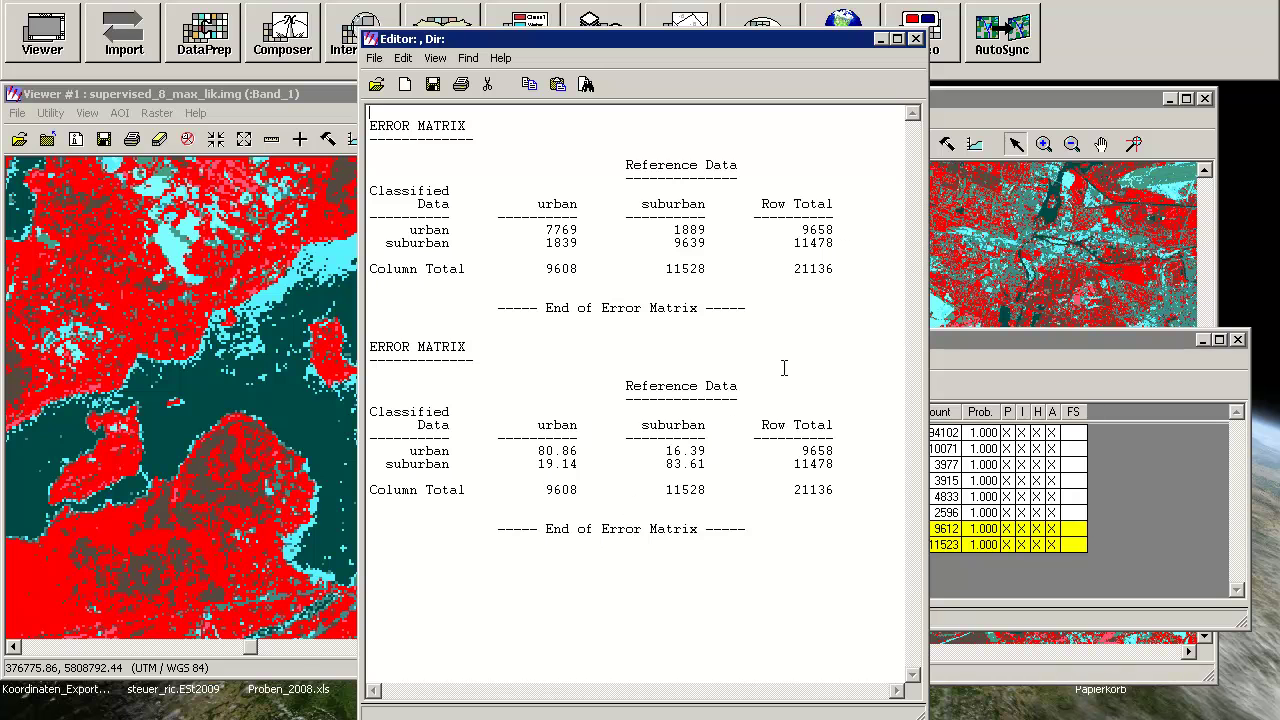
{"action": "left_click", "coordinate": [915, 40]}
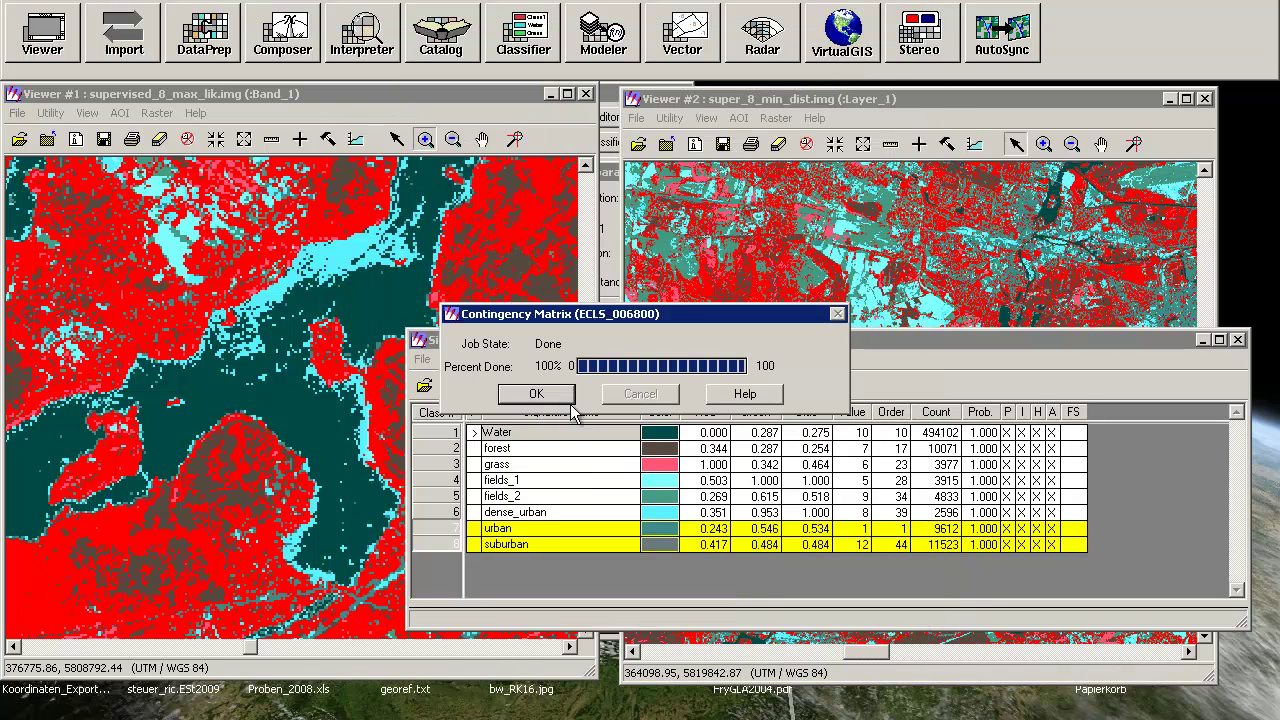
{"action": "left_click", "coordinate": [530, 404]}
Select all eight signatures and reopen the contingency matrix settings for them.
{"action": "left_click_drag", "start_coordinate": [450, 432], "coordinate": [449, 565]}
{"action": "left_click", "coordinate": [524, 360]}
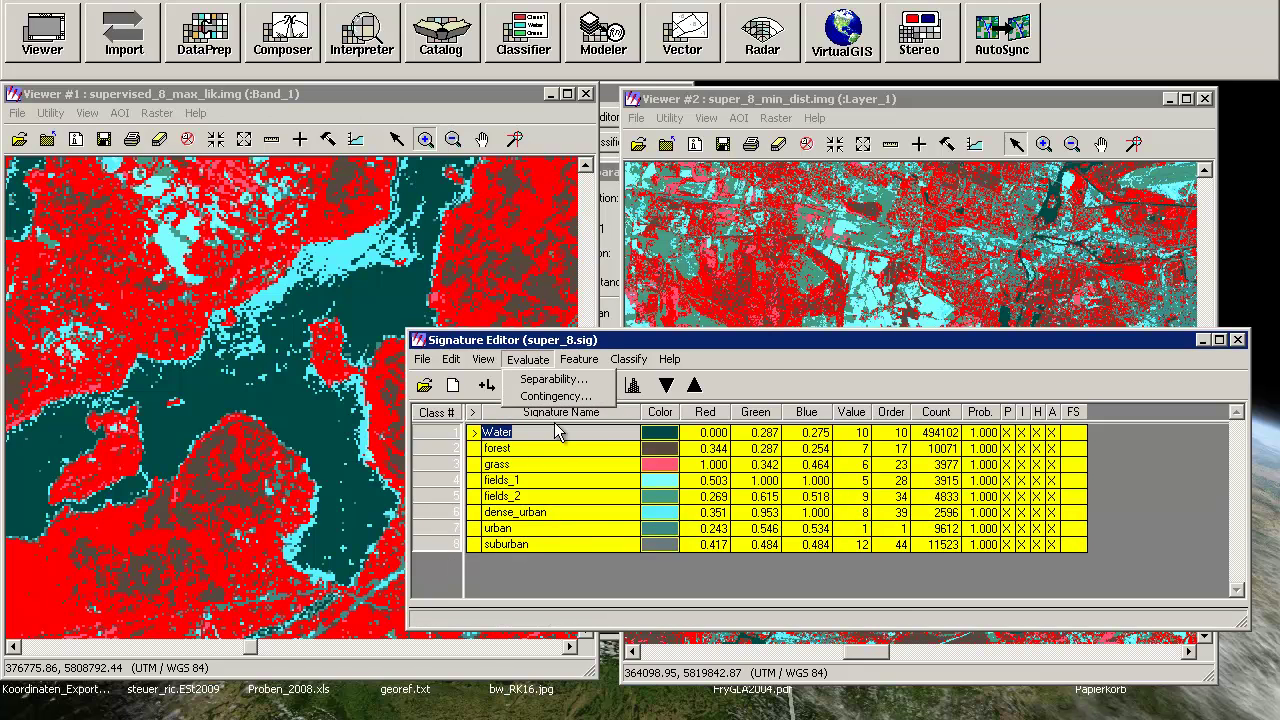
{"action": "left_click", "coordinate": [552, 396]}
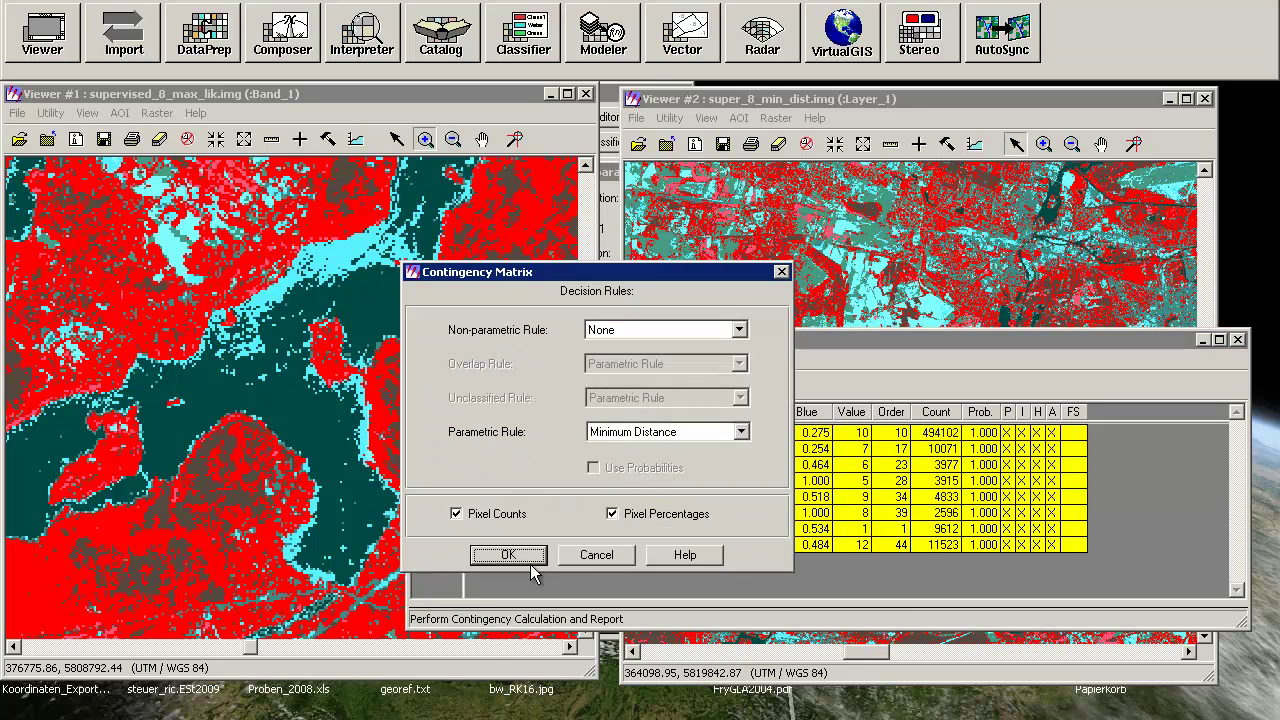